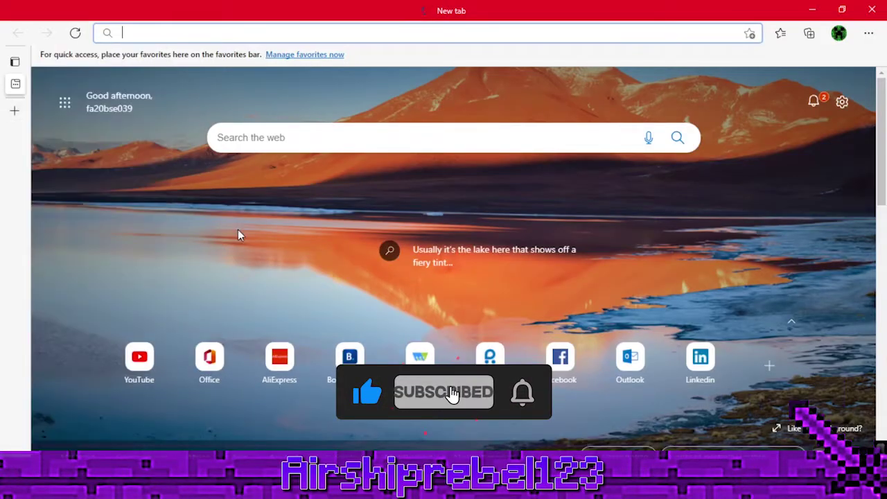
Step: Search Bing for 'nova skins' and open the Nova Skin Minecraft skin editor result
click(301, 137)
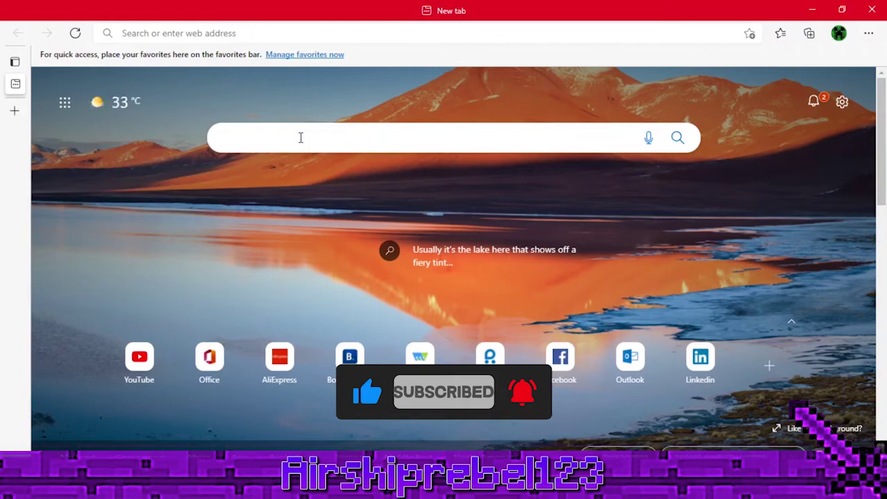
text(nova)
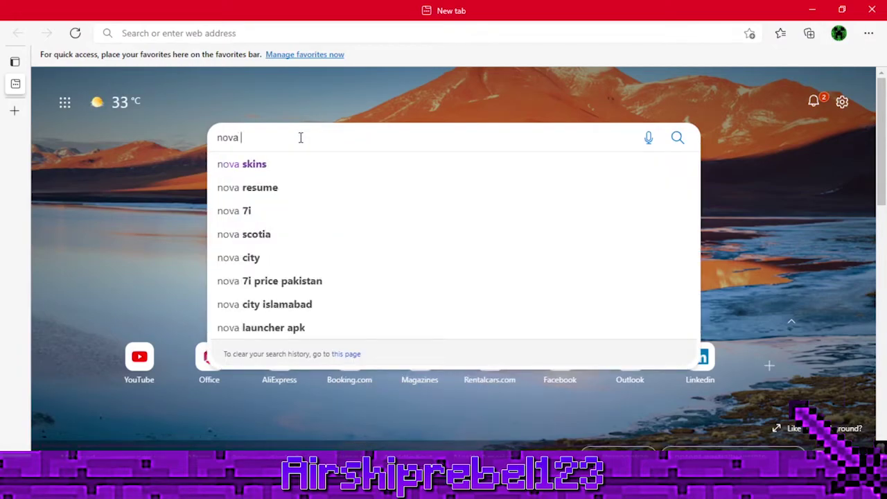
text( skins)
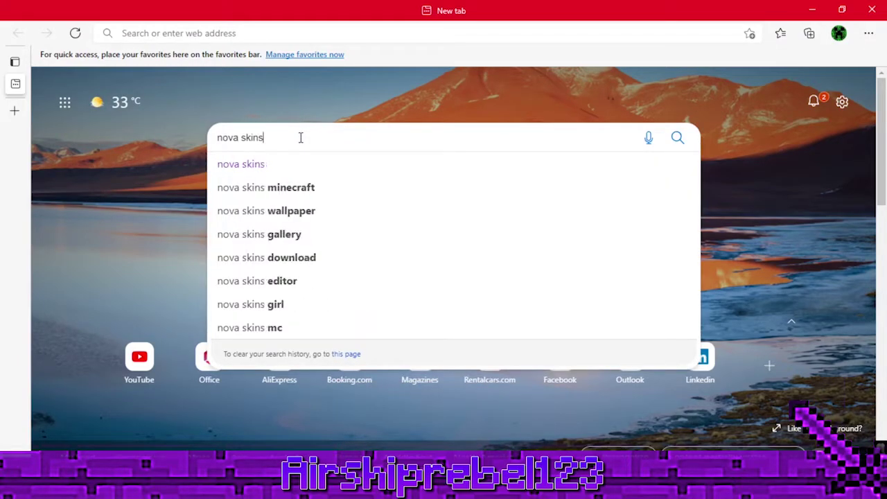
key(Return)
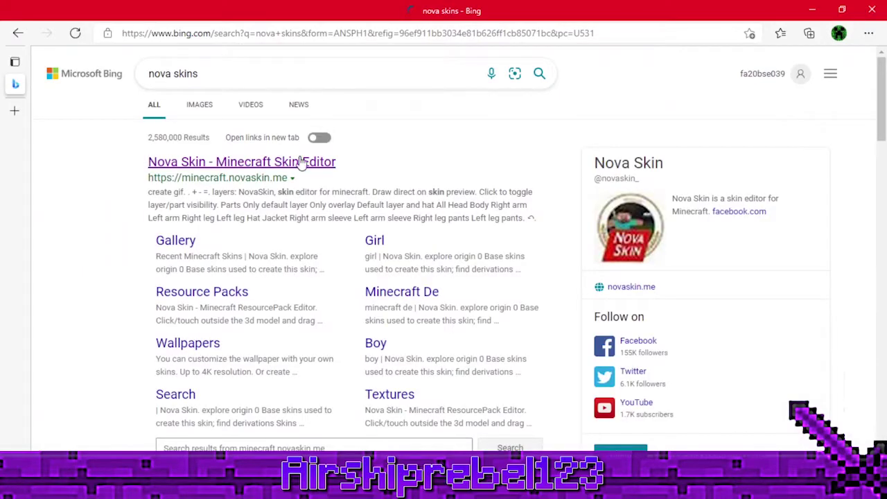
click(302, 161)
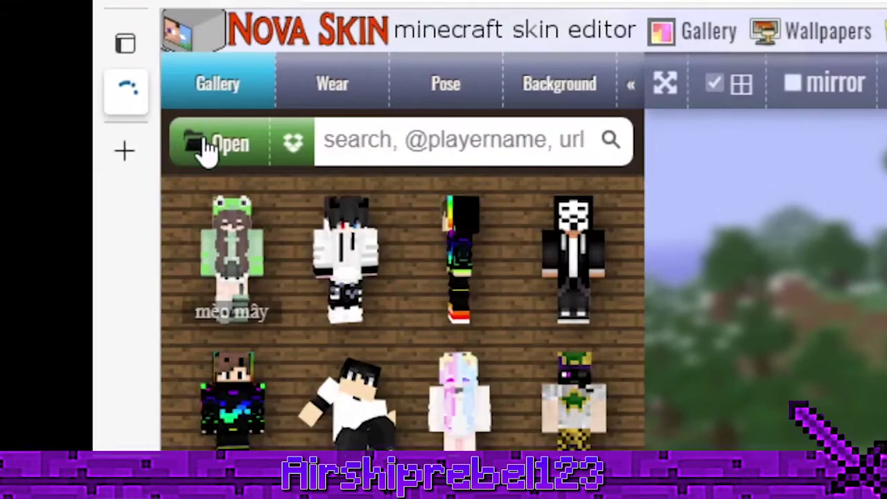
Step: Load the 'skins' file from Downloads into Nova Skin and select the eraser
click(207, 148)
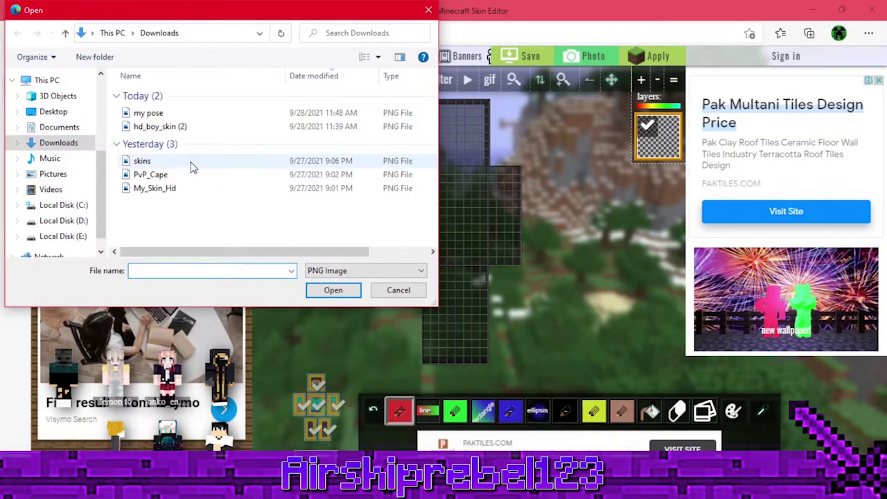
click(193, 167)
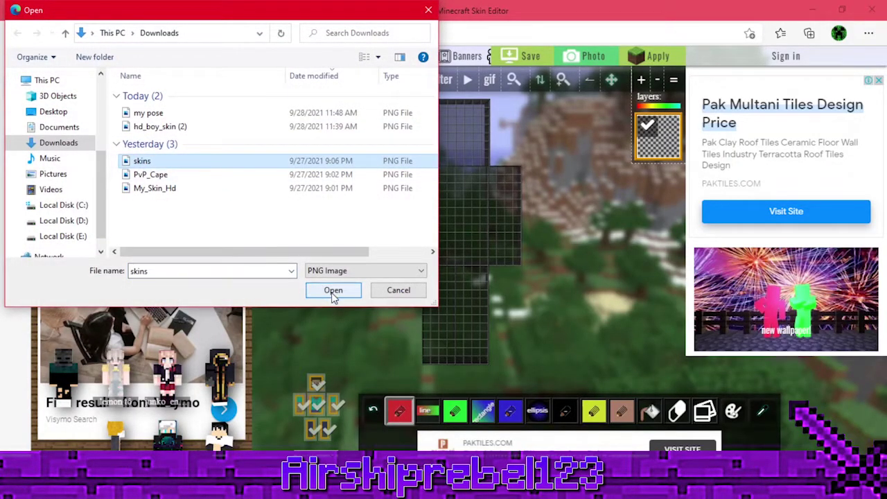
click(336, 292)
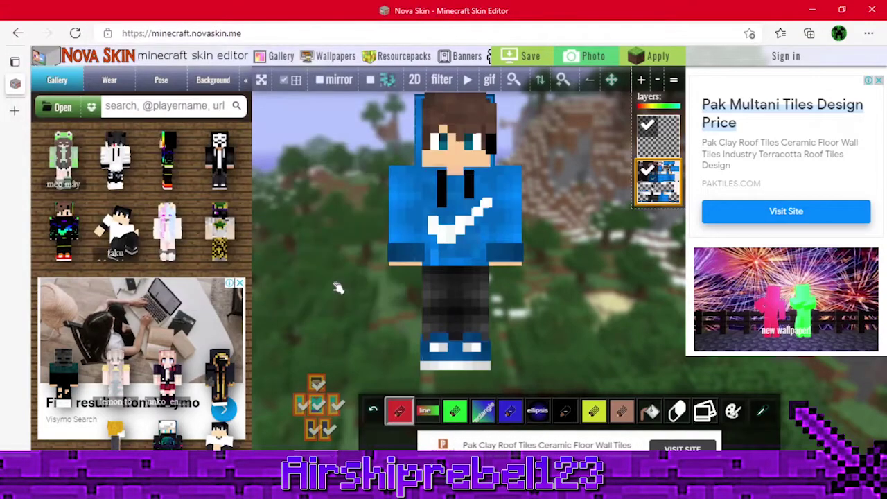
click(677, 411)
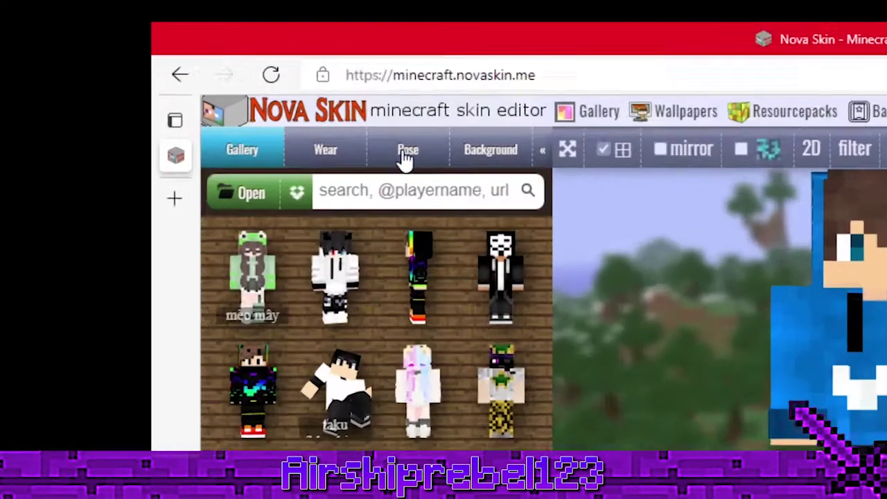
Step: Pose the character in the spread-limb jump pose holding the teal sword
click(161, 81)
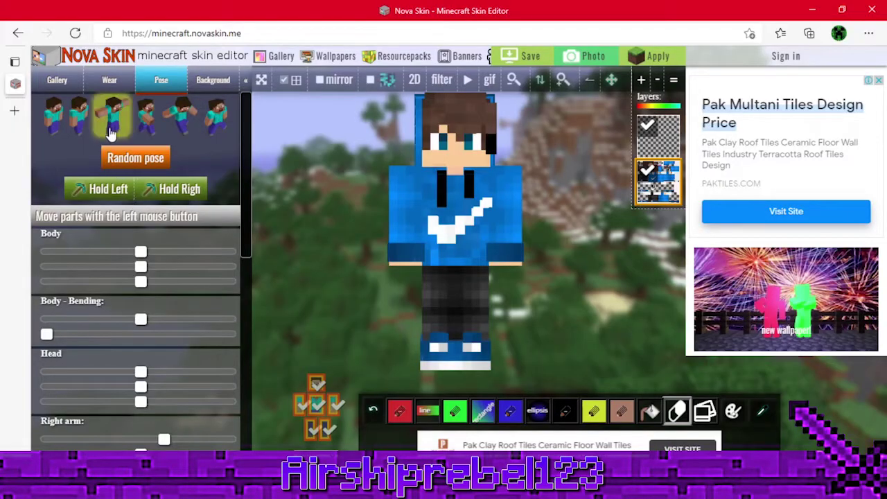
click(177, 127)
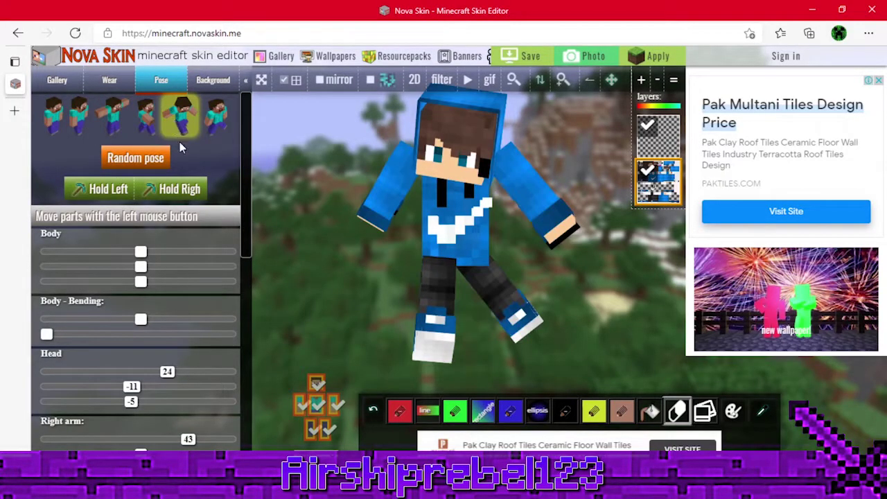
click(167, 194)
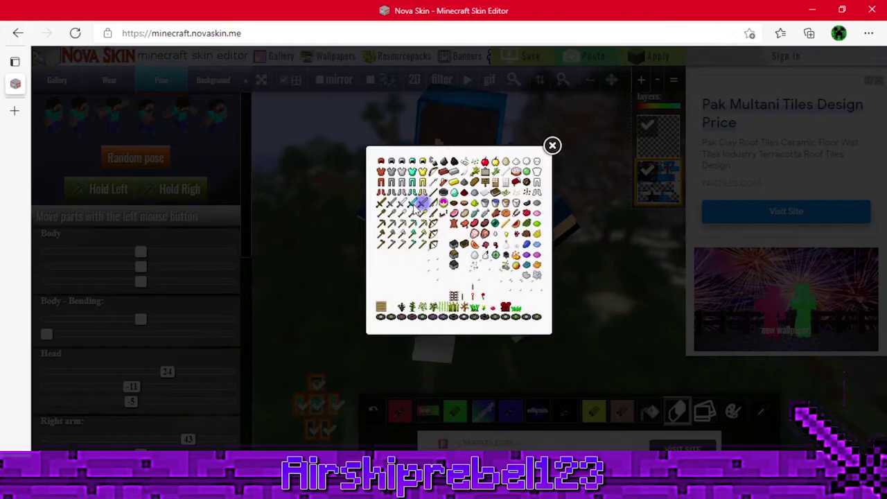
click(553, 146)
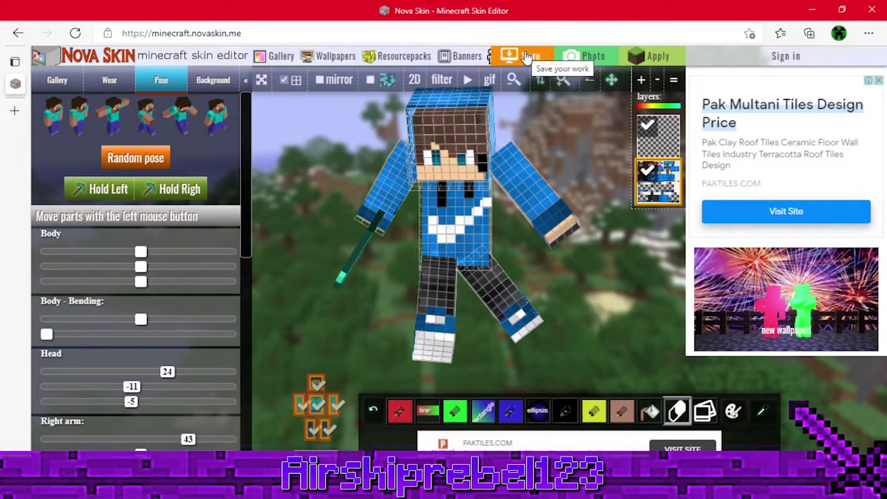
Step: Save the posed skin render as 'tutorial' and create a 1920×1080 Photoshop document
click(525, 56)
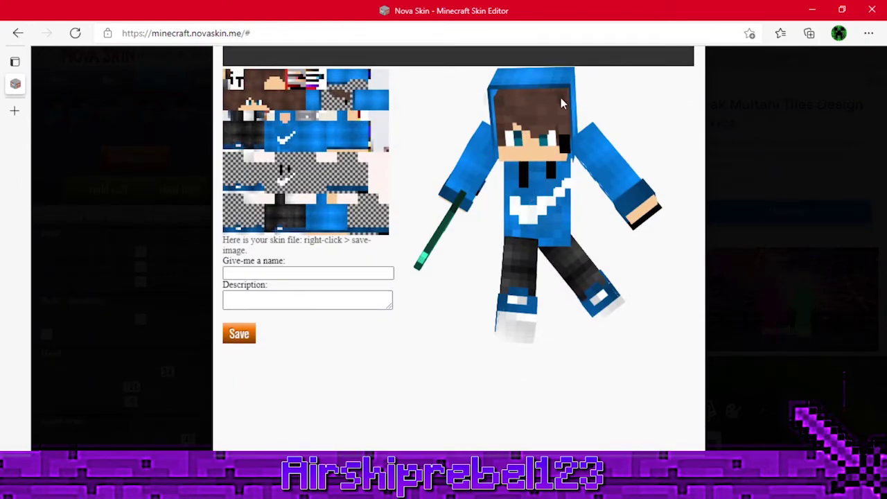
right_click(560, 175)
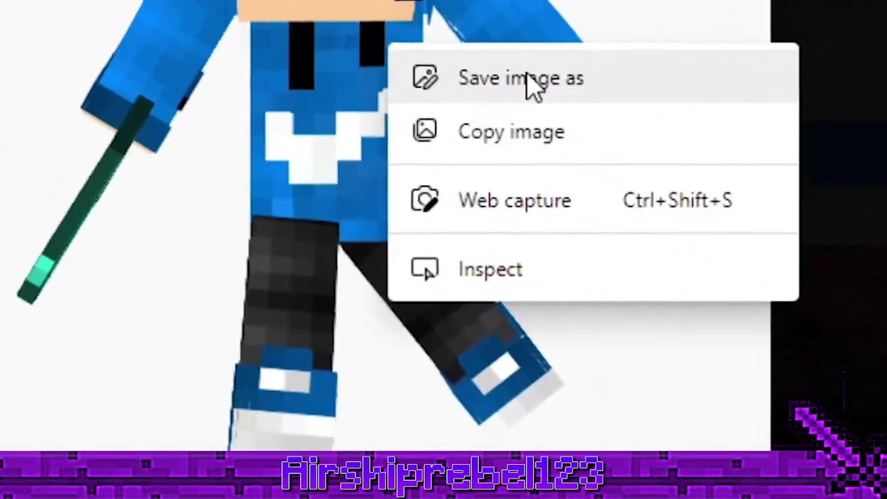
click(526, 76)
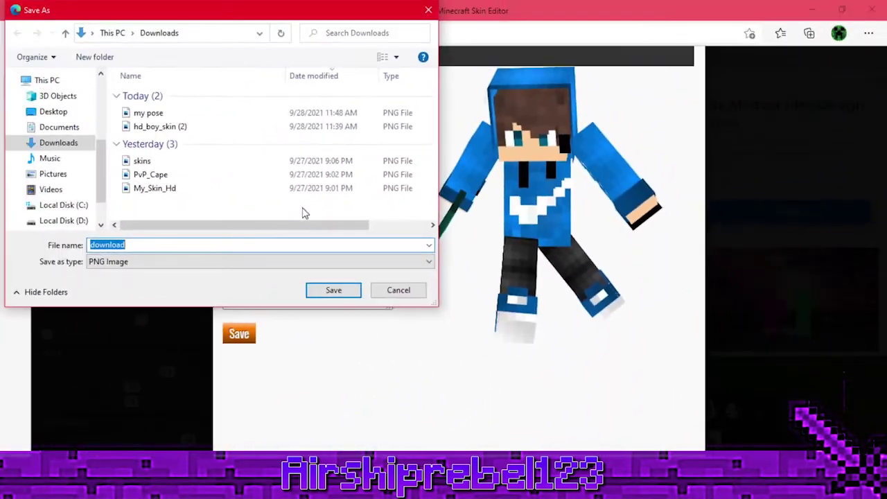
text(tur)
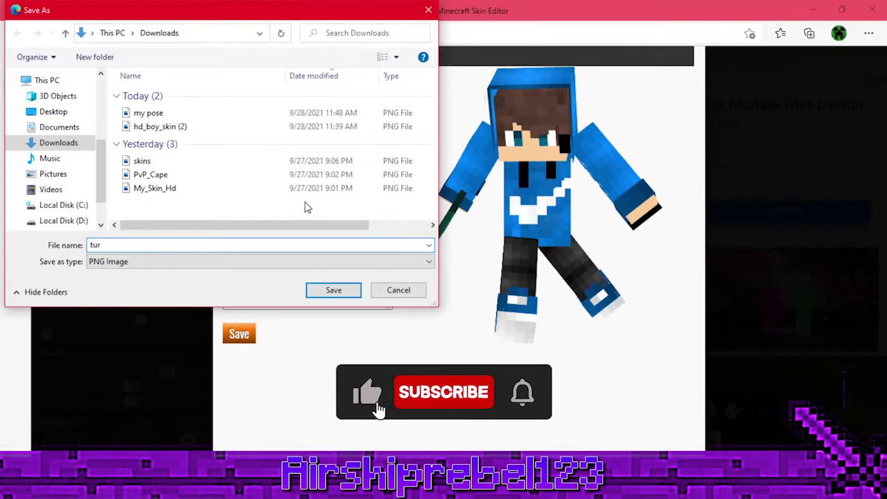
text(o)
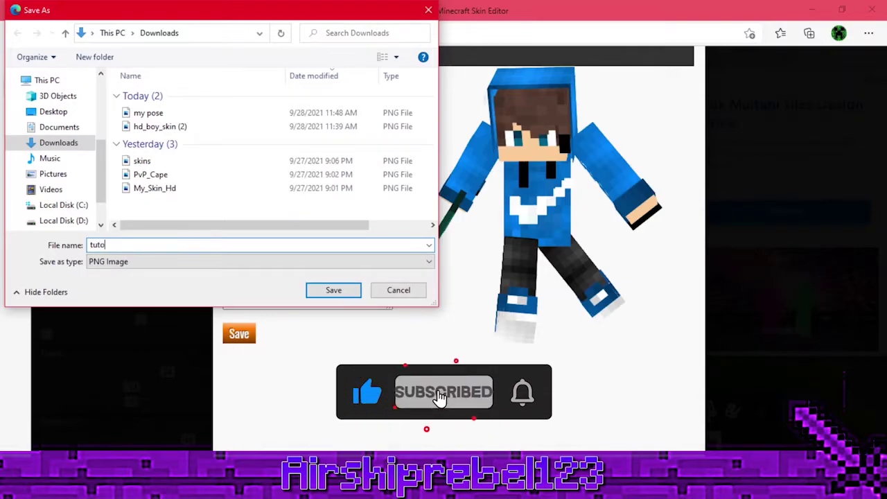
text(rial)
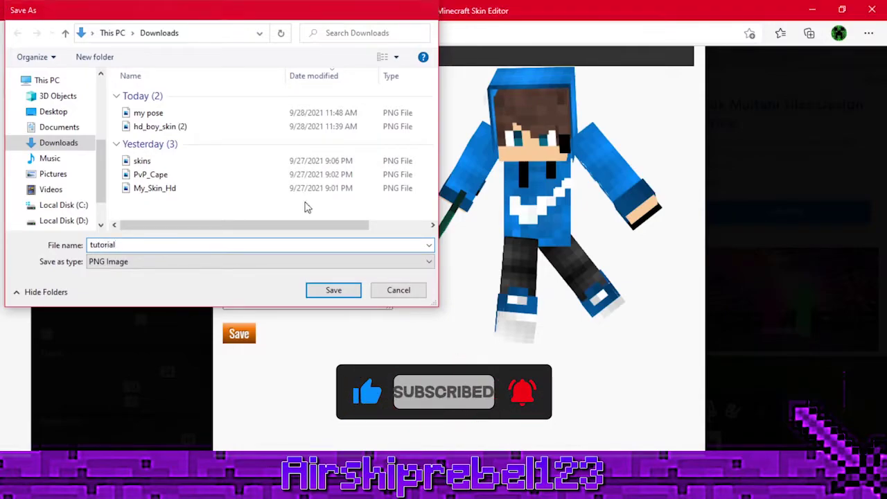
key(Return)
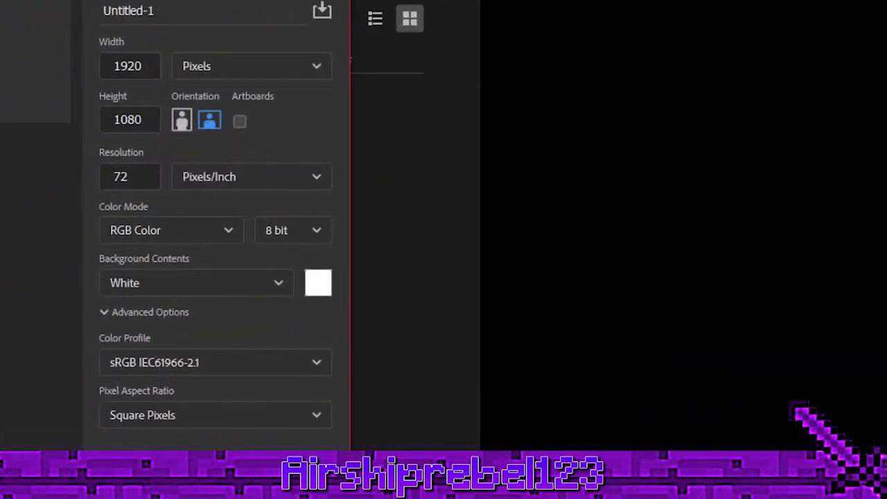
key(Return)
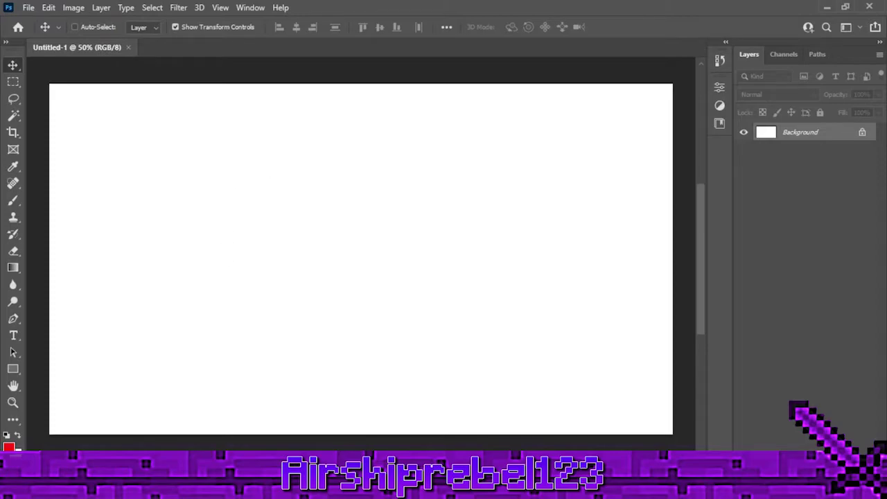
Step: Open File Explorer beside Photoshop, go to Downloads and select the 'tutorial' image
key(super+e)
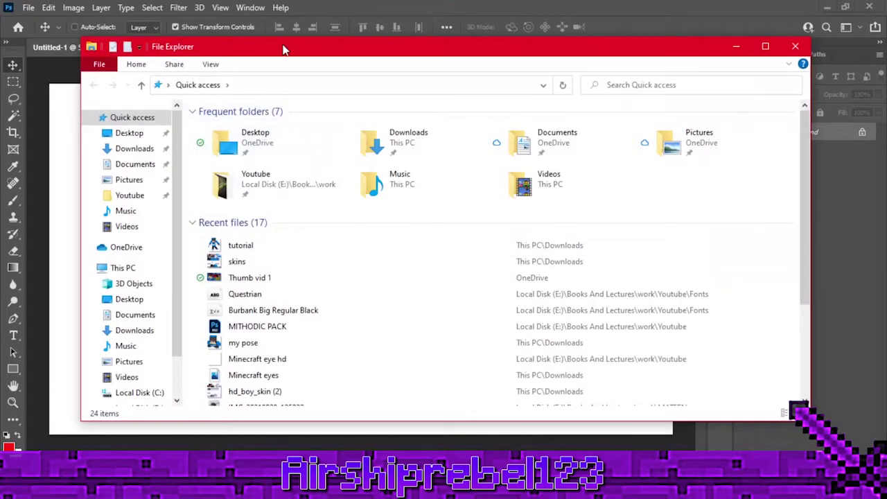
drag(282, 48, 514, 46)
mouse_move(130, 195)
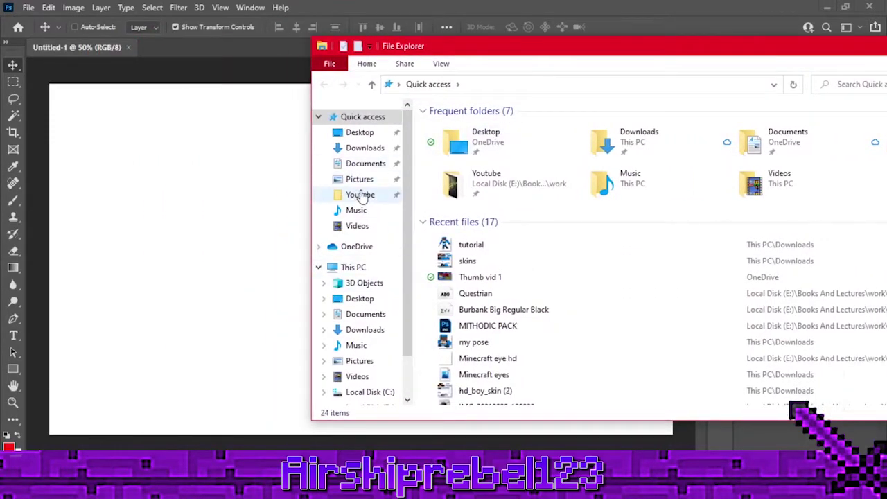
click(371, 148)
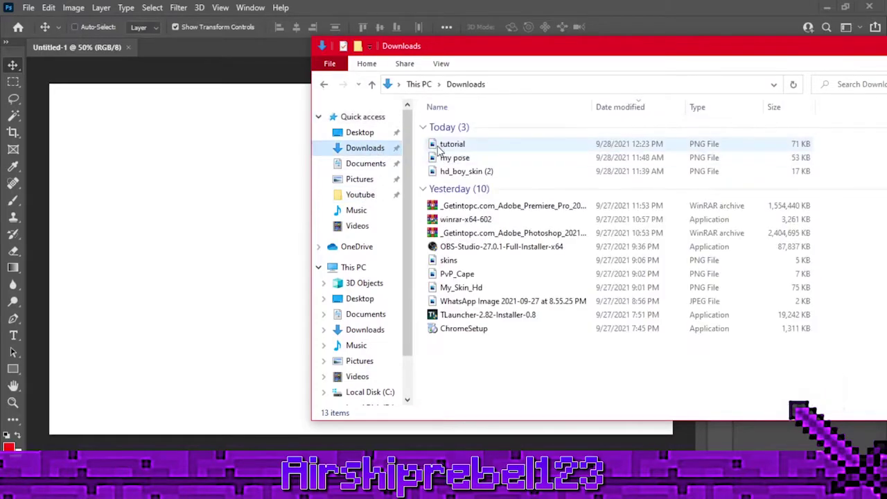
click(522, 146)
Step: Place the tutorial image on the canvas and commit it small at original size in the centre
drag(555, 148, 261, 167)
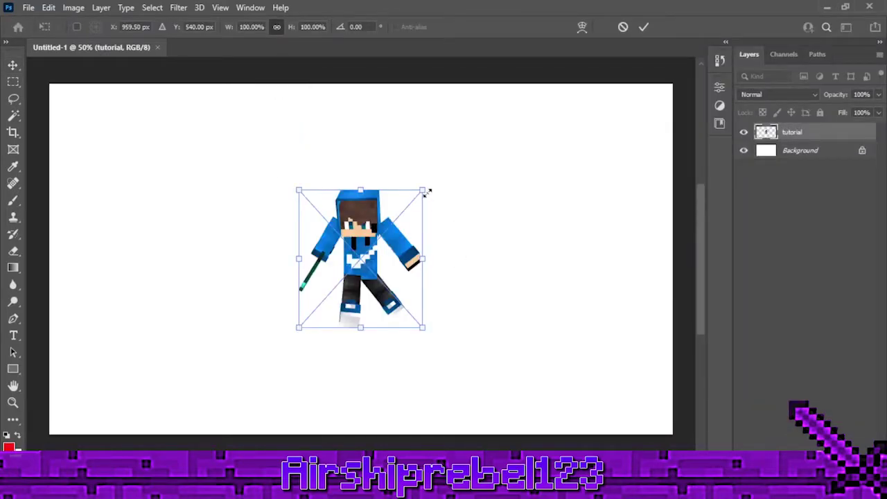
drag(422, 188, 516, 241)
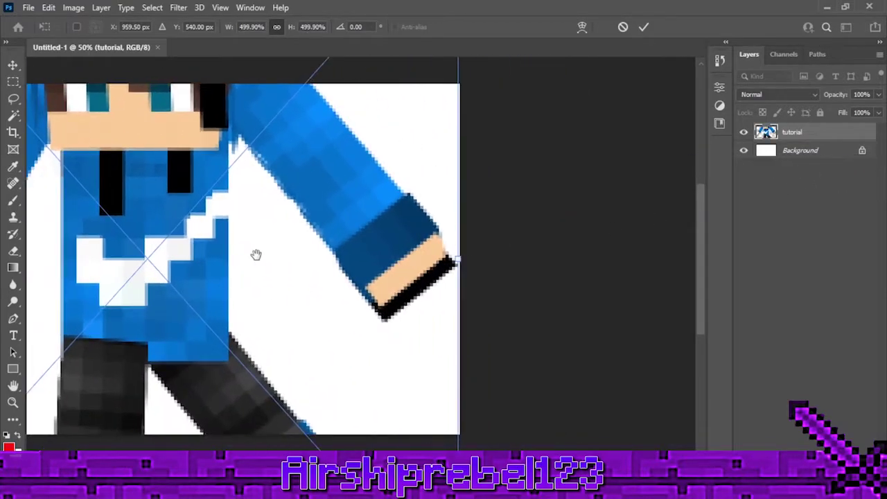
drag(255, 255, 486, 255)
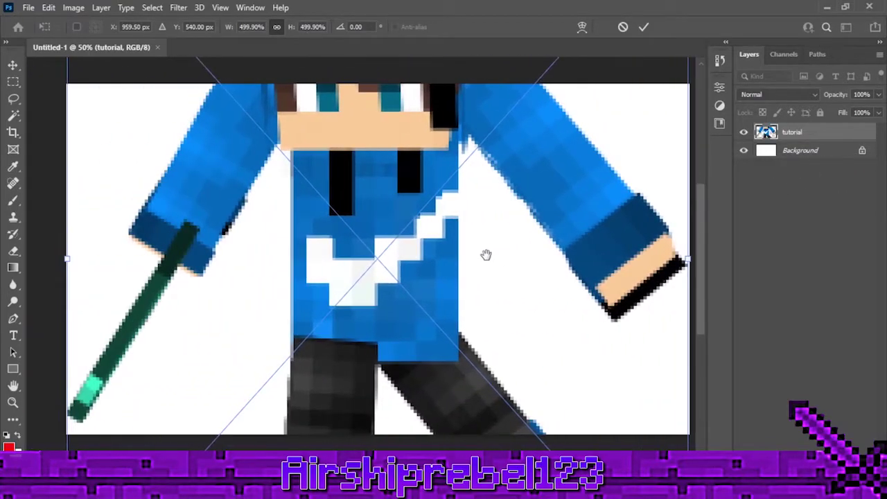
drag(408, 143, 380, 346)
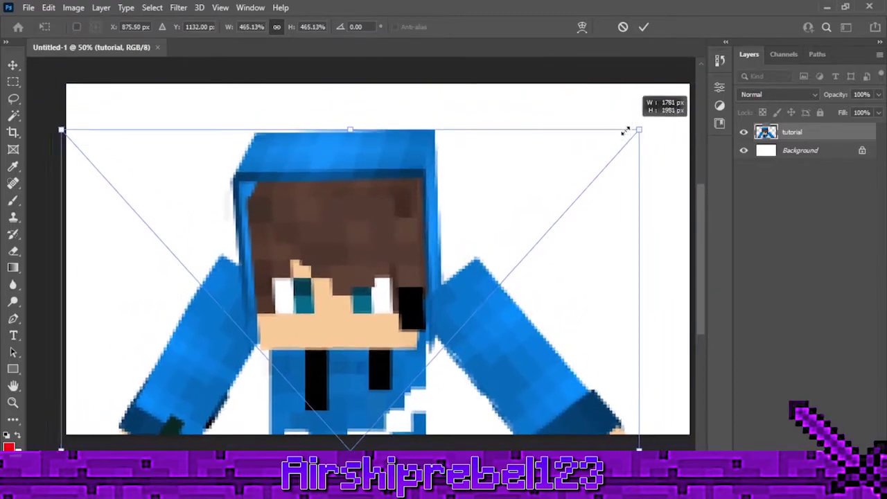
drag(662, 103, 531, 196)
key(ctrl+z)
key(ctrl+z)
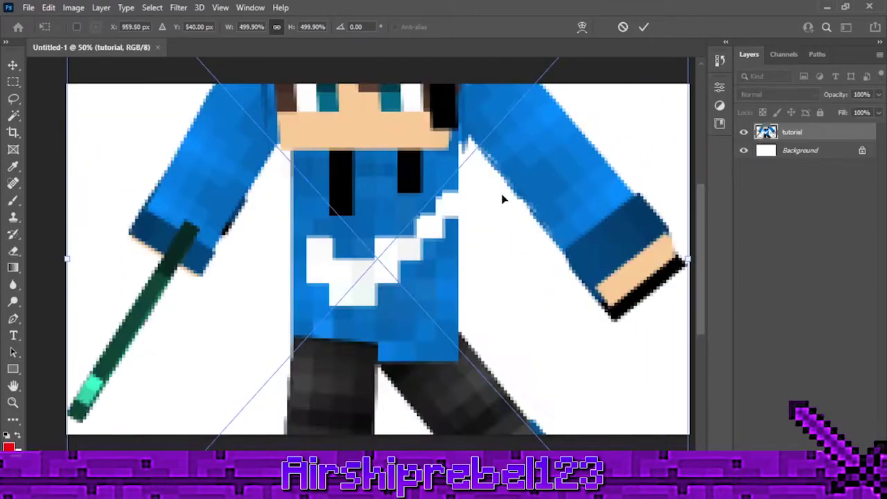
key(ctrl+z)
key(Return)
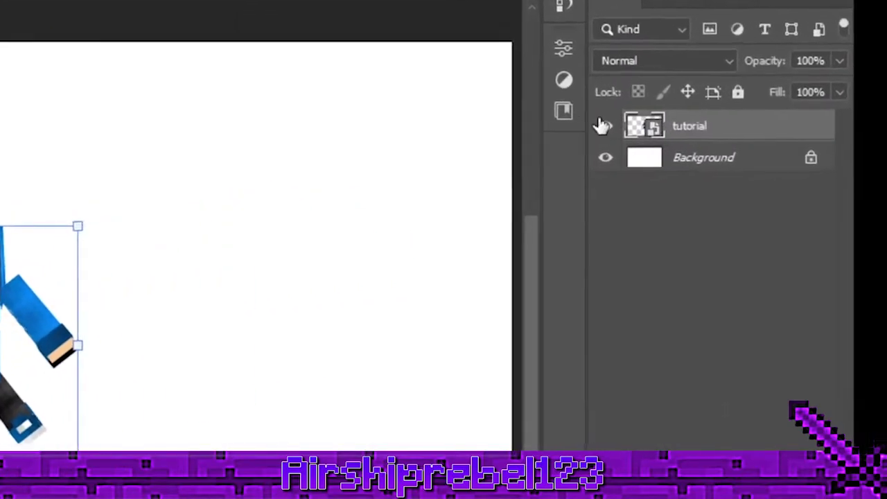
Step: Convert the tutorial layer to a smart object
right_click(757, 129)
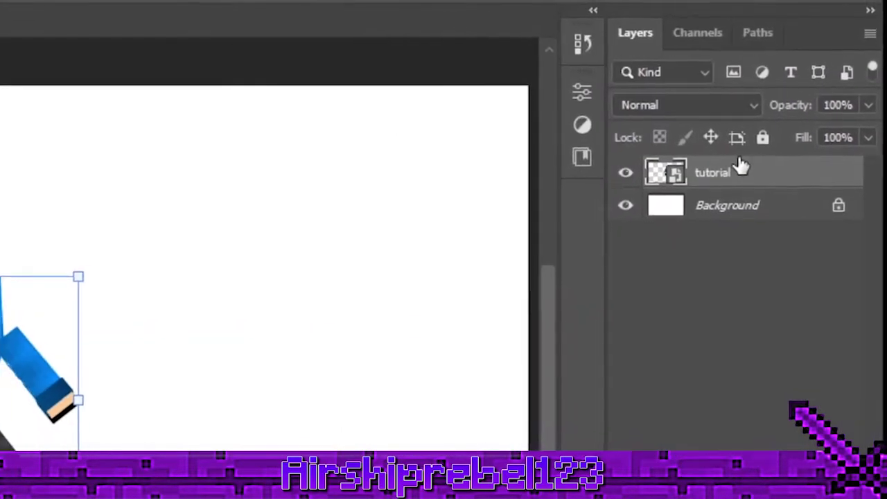
right_click(748, 162)
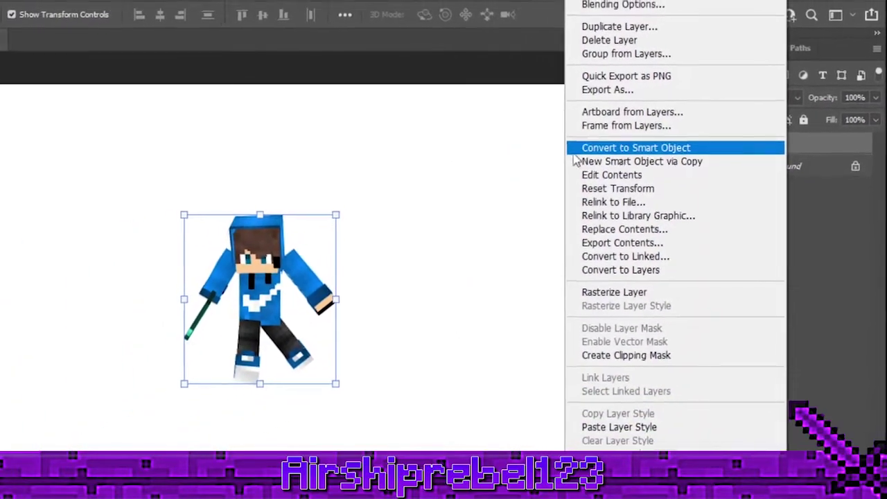
click(666, 148)
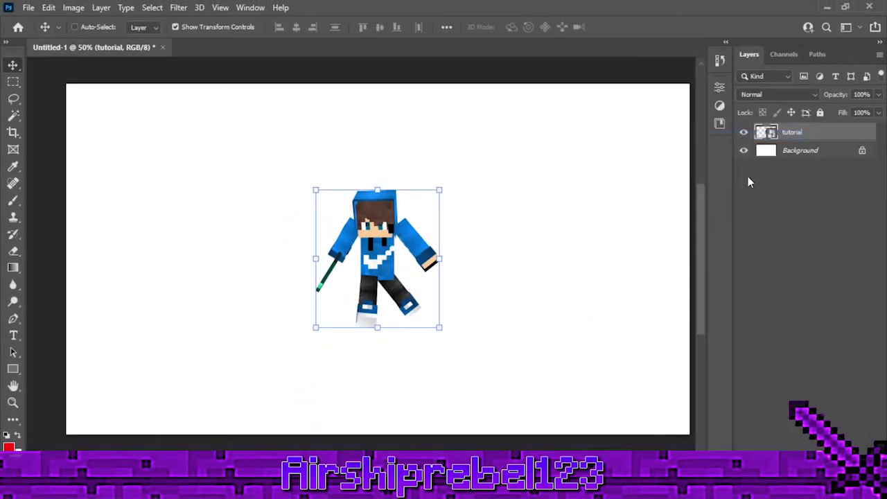
Step: Scale the character to about 279%, nudge it down and commit
drag(442, 189, 638, 143)
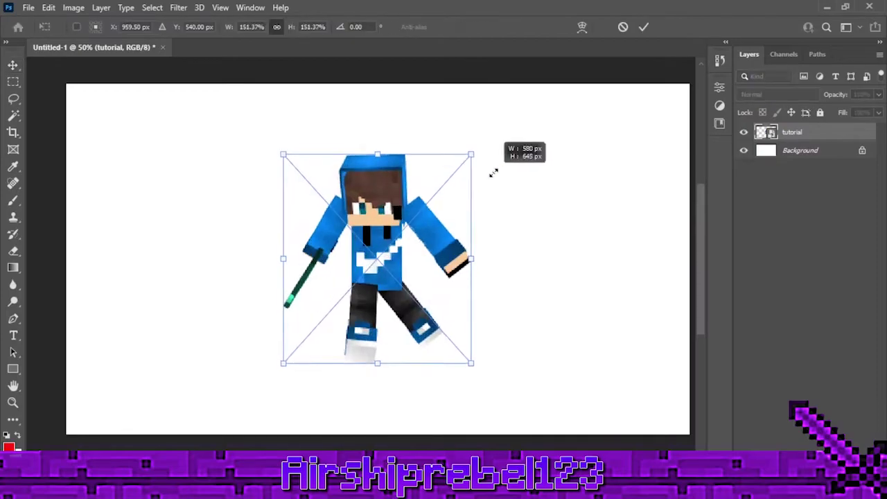
drag(464, 193, 463, 260)
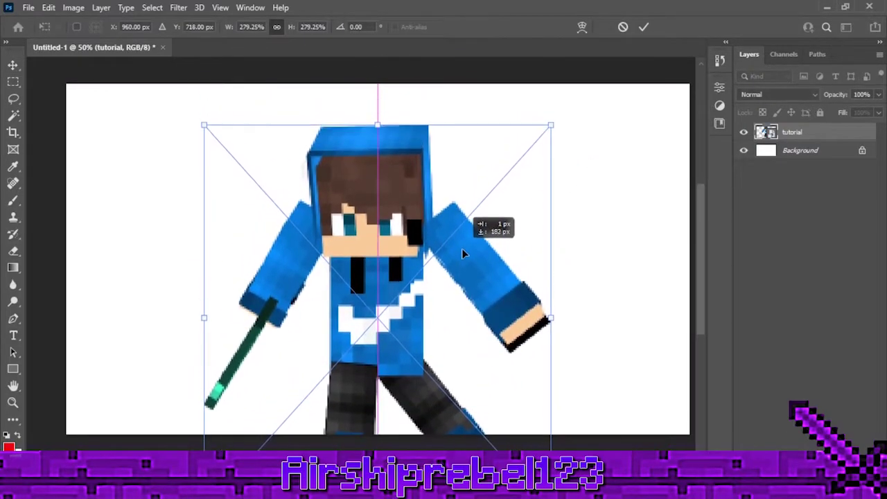
click(644, 27)
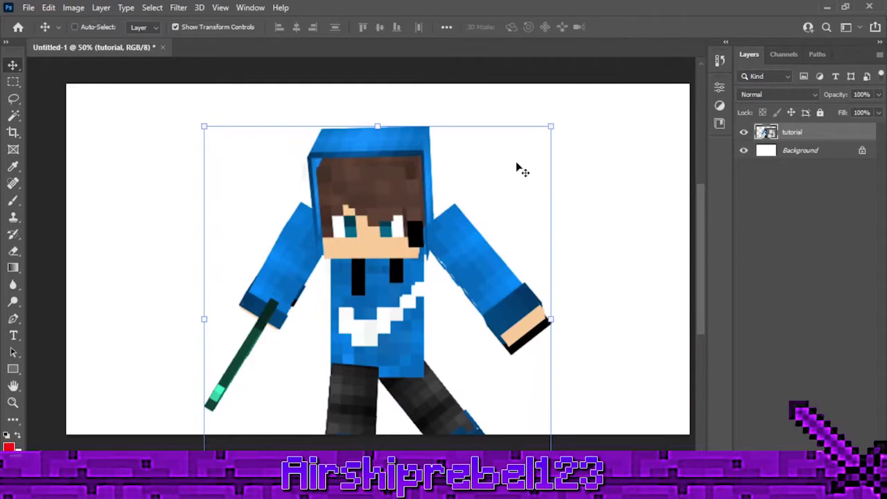
Step: Place the 'Minecraft eye hd' image on the canvas and convert it to a smart object
scroll(390, 219, up, 5)
scroll(393, 222, down, 2)
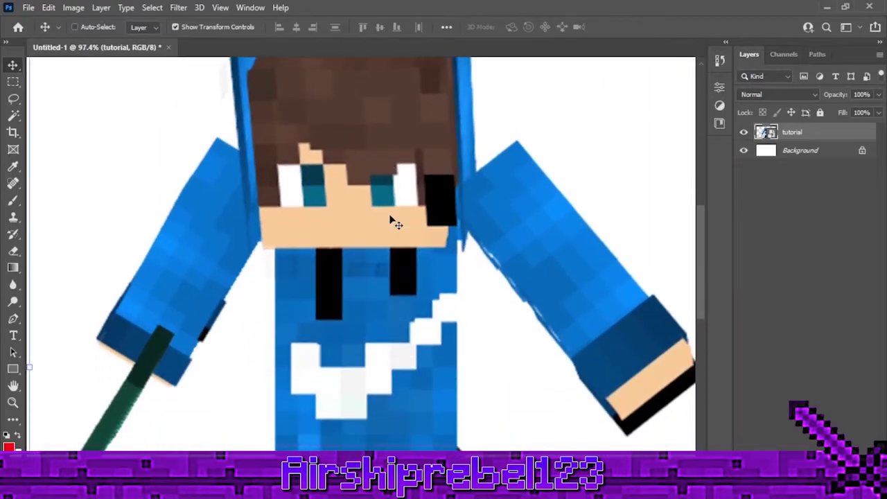
scroll(392, 221, down, 1)
drag(357, 206, 360, 258)
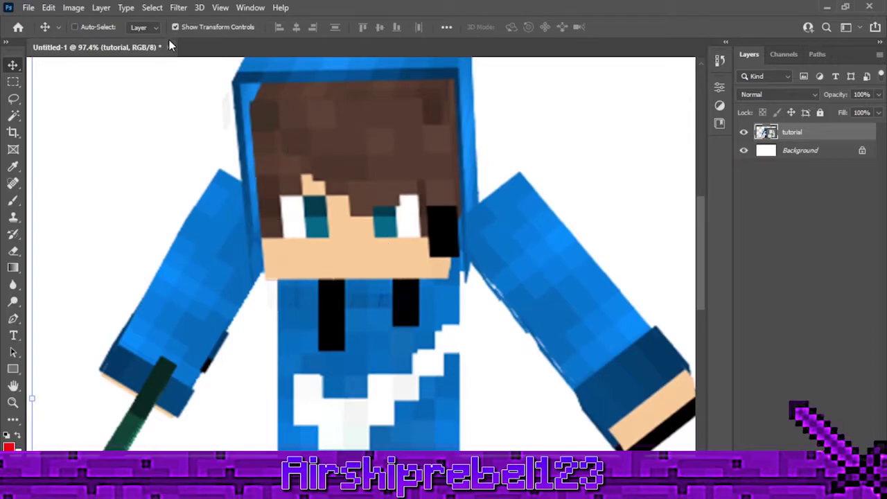
drag(886, 192, 397, 193)
key(Return)
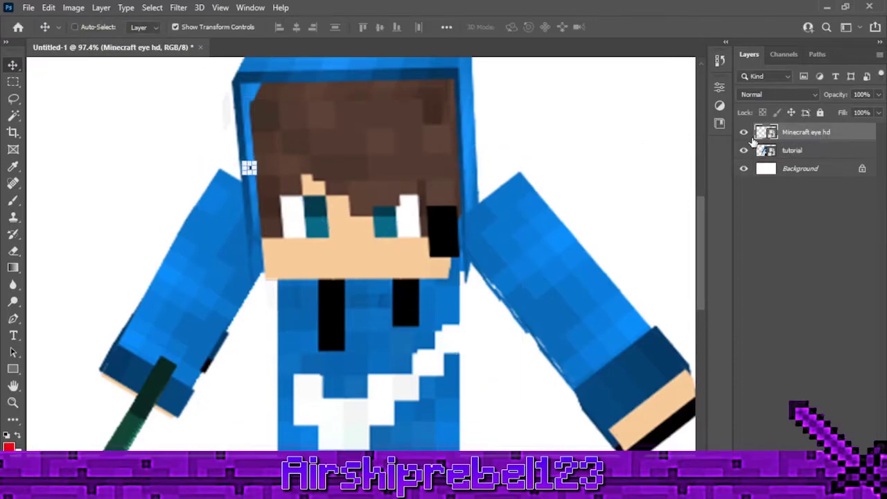
right_click(823, 142)
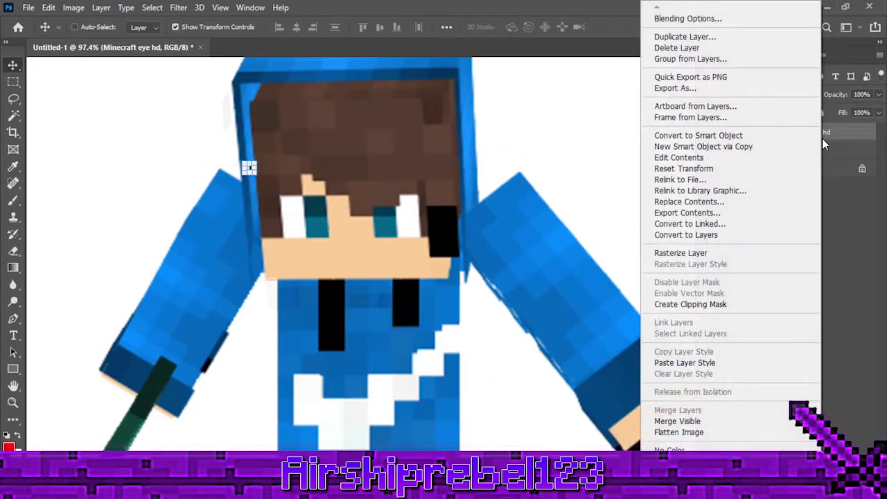
click(742, 135)
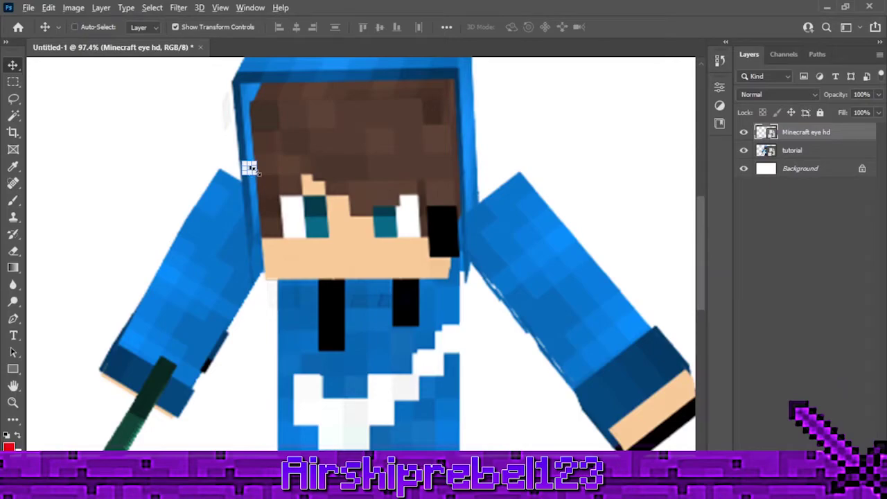
Step: Scale and move the eye image onto the character's left eye and lower its opacity
key(ctrl+t)
mouse_move(251, 170)
mouse_down()
mouse_move(407, 237)
mouse_move(326, 204)
mouse_up()
scroll(263, 159, up, 2)
drag(267, 143, 321, 262)
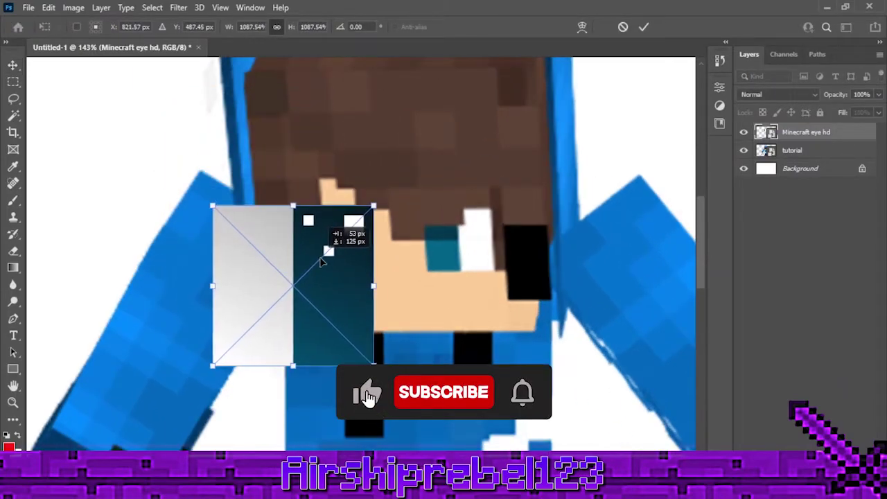
drag(374, 206, 344, 244)
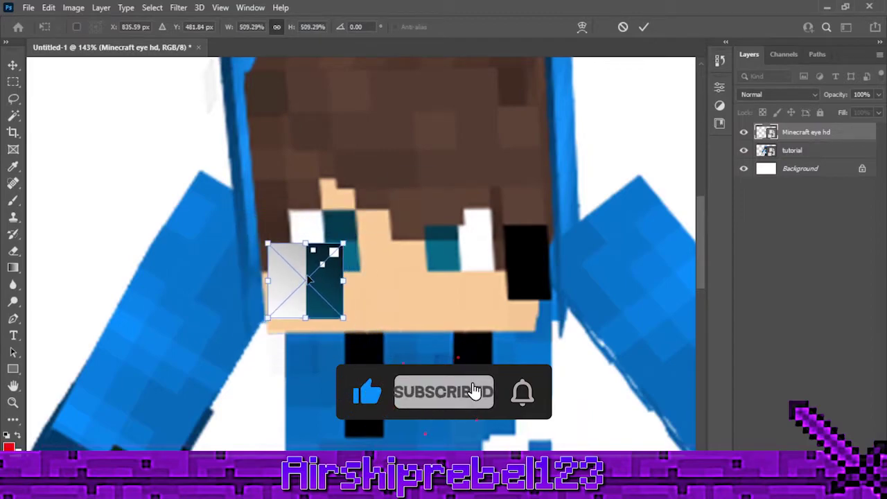
drag(309, 278, 328, 248)
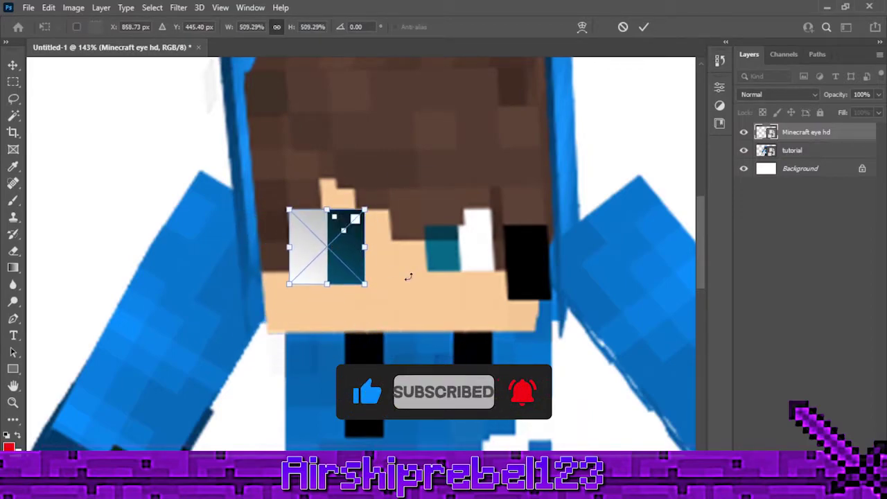
drag(836, 96, 811, 95)
scroll(347, 271, up, 2)
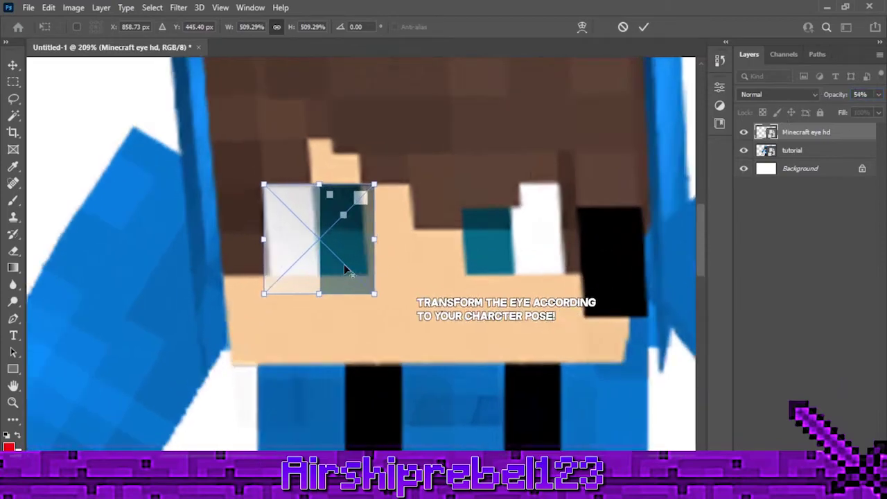
scroll(346, 270, up, 2)
drag(403, 107, 405, 106)
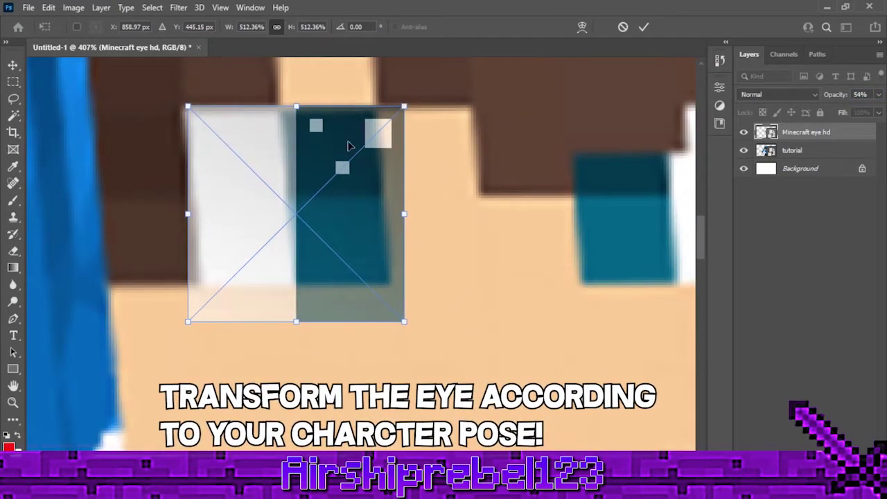
Step: Try warping the eye's top-right corner, then cancel the warp
right_click(348, 146)
click(416, 284)
mouse_move(404, 108)
mouse_down()
mouse_move(383, 113)
mouse_move(404, 108)
mouse_up()
click(622, 28)
scroll(460, 198, down, 5)
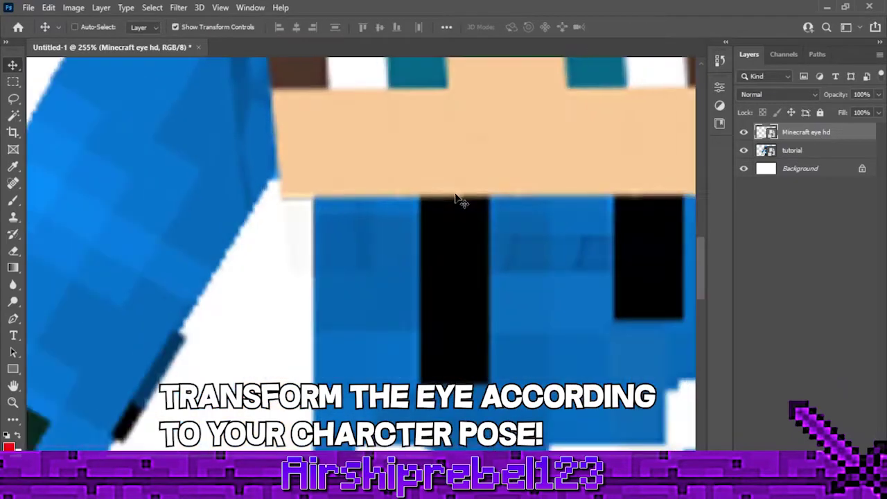
scroll(420, 167, down, 4)
scroll(380, 75, up, 3)
Step: Set the eye to 48% opacity, reshape it over the left eye and commit
key(ctrl+t)
scroll(374, 73, up, 1)
mouse_move(368, 188)
mouse_down()
mouse_move(437, 255)
mouse_move(443, 250)
mouse_up()
scroll(436, 256, up, 3)
scroll(432, 260, down, 2)
key(4)
key(8)
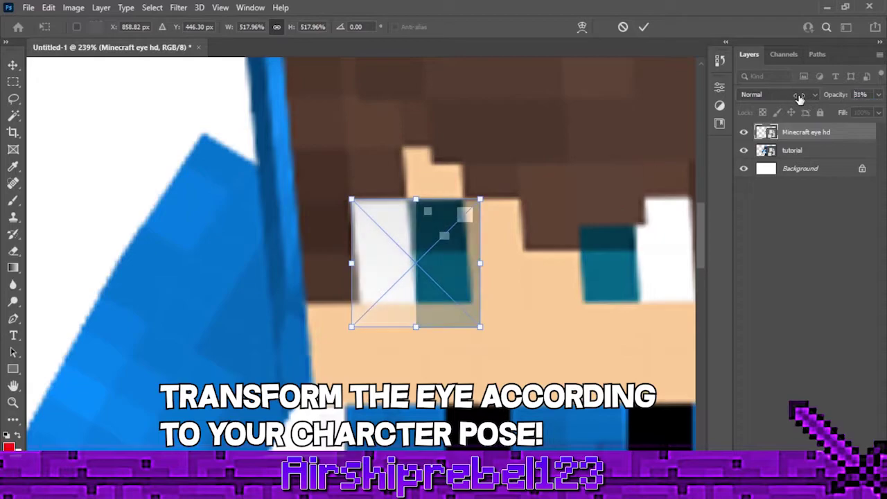
drag(475, 197, 471, 199)
drag(472, 325, 474, 305)
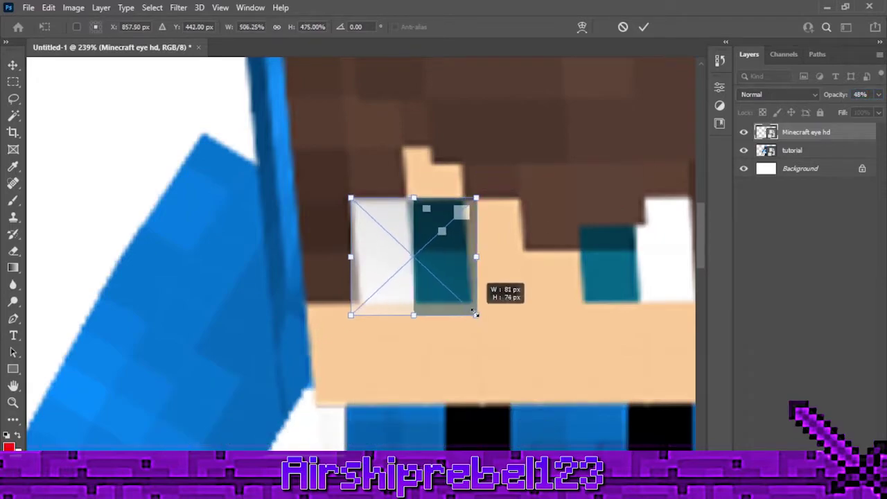
drag(475, 199, 468, 199)
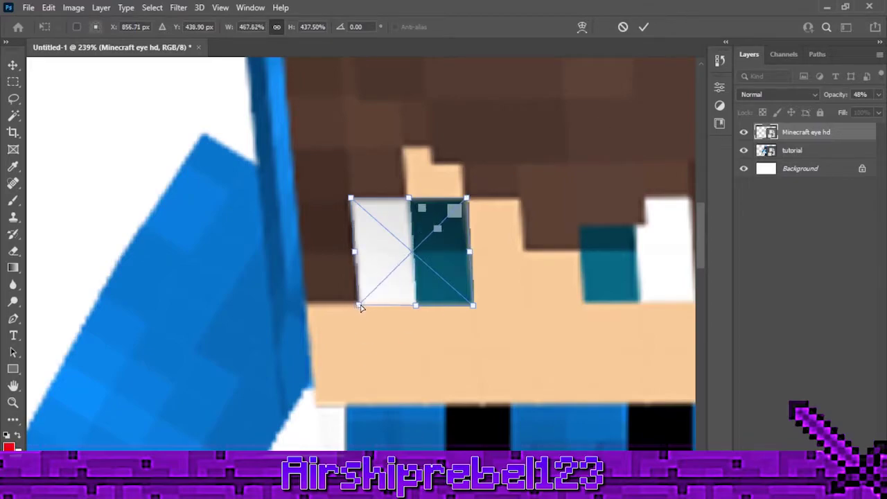
click(644, 26)
scroll(250, 251, right, 5)
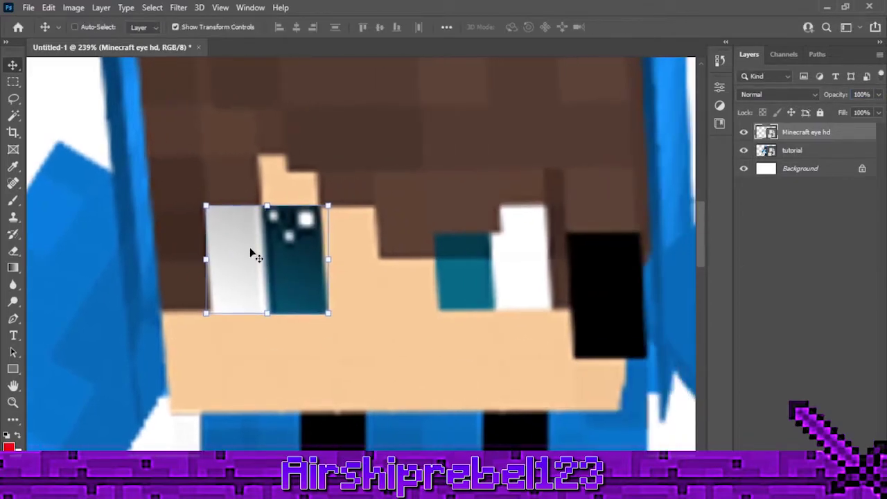
Step: Duplicate the eye onto the right eye at 52% opacity and flip it horizontally
scroll(495, 287, up, 1)
drag(267, 283, 499, 280)
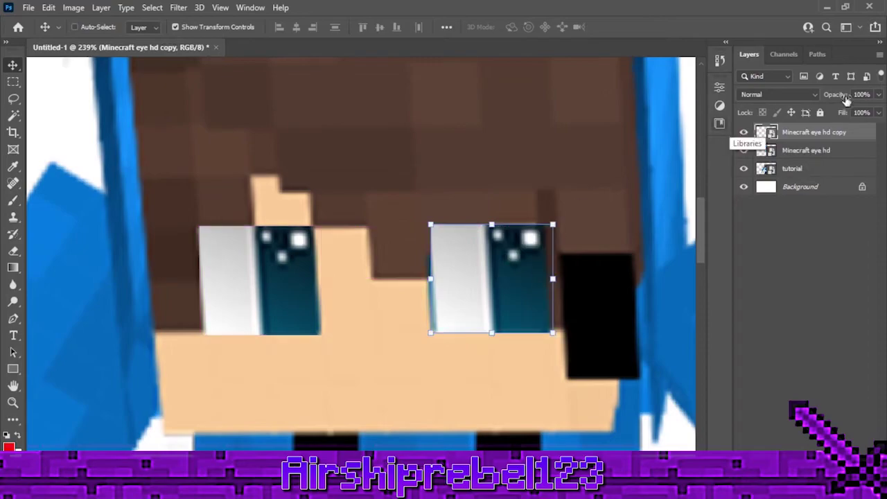
key(5)
key(2)
key(ctrl+t)
right_click(507, 247)
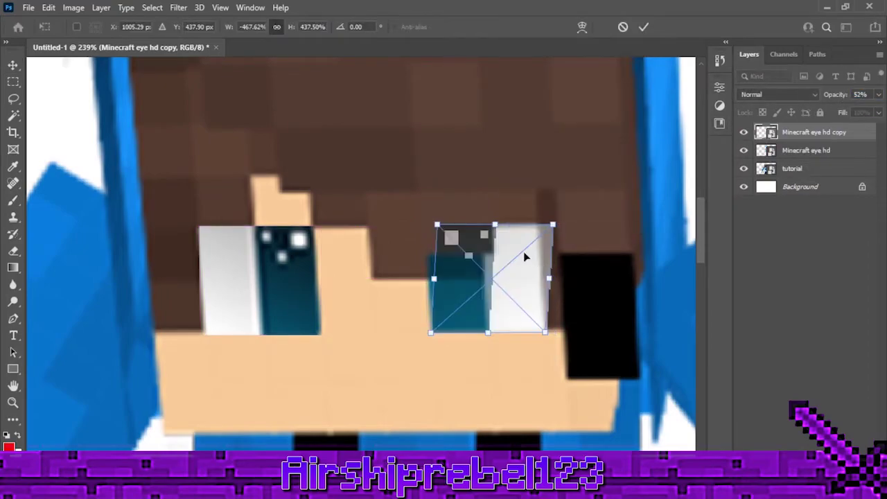
Step: Fit the mirrored copy's top edge to the right eye, commit, and restore 100% opacity
drag(437, 225, 426, 227)
drag(553, 224, 539, 225)
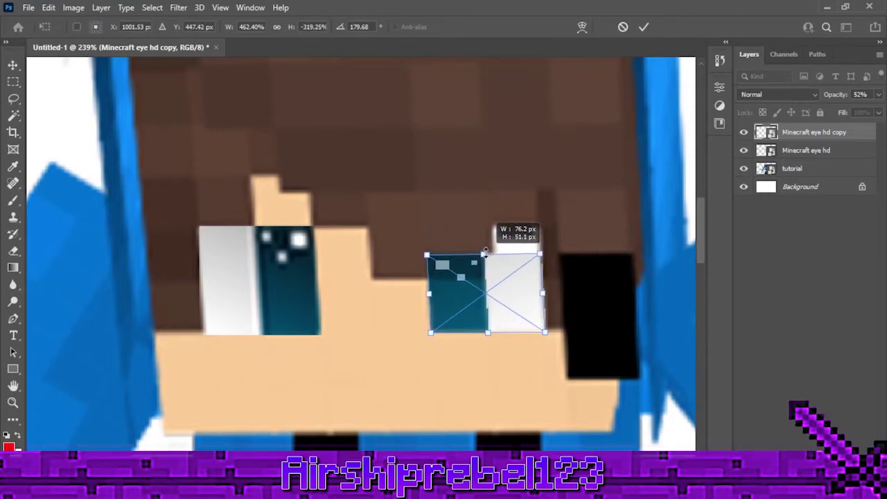
drag(483, 226, 482, 227)
scroll(471, 241, up, 3)
scroll(474, 246, up, 1)
key(Return)
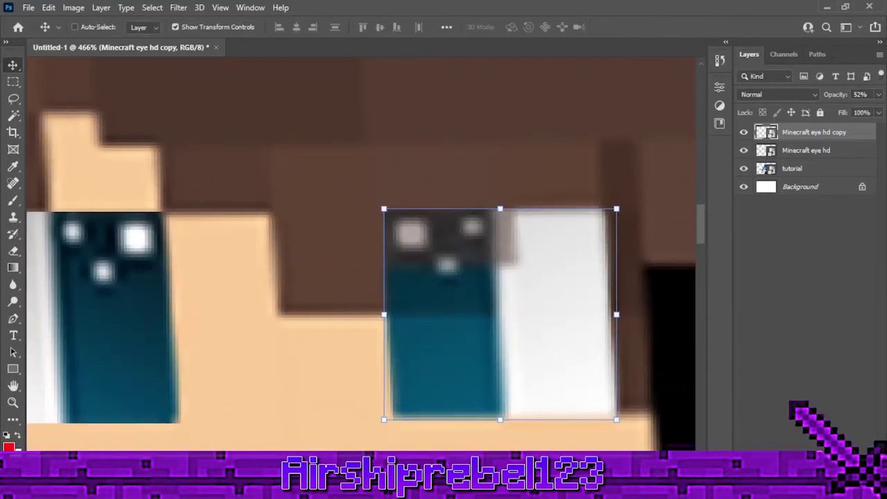
mouse_move(825, 95)
mouse_down()
mouse_move(860, 95)
mouse_move(818, 94)
mouse_up()
Step: Add a layer mask to the eye copy and paint out the leftover dark eye pixels
click(792, 444)
key(b)
mouse_move(409, 236)
mouse_down()
mouse_move(485, 235)
mouse_move(425, 192)
mouse_up()
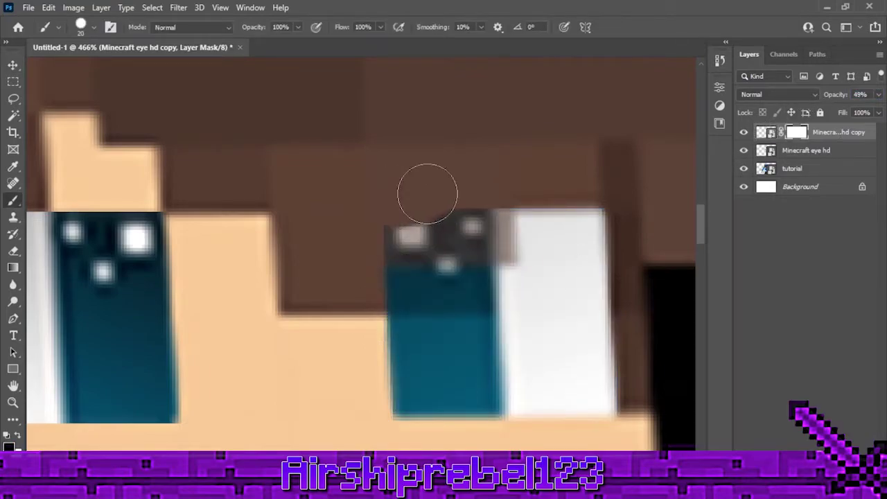
scroll(481, 214, up, 5)
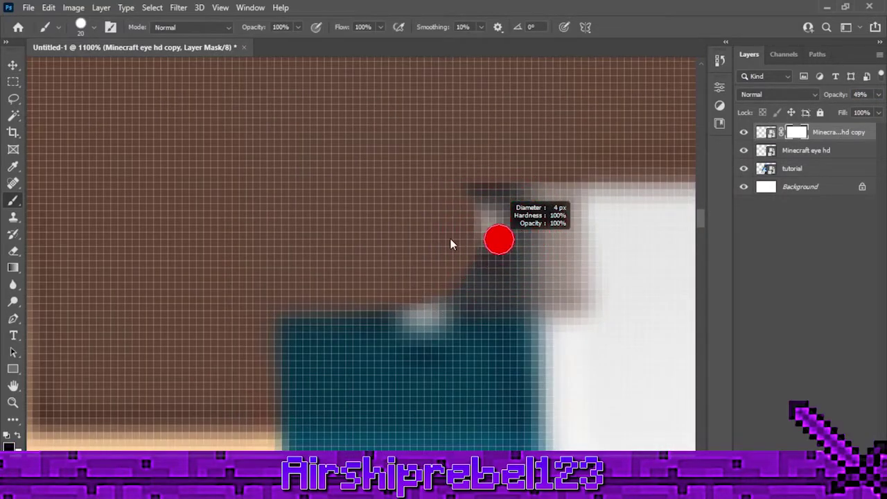
mouse_move(499, 238)
mouse_down()
mouse_move(515, 184)
mouse_move(545, 242)
mouse_move(429, 284)
mouse_up()
key(bracketleft)
key(bracketleft)
key(bracketleft)
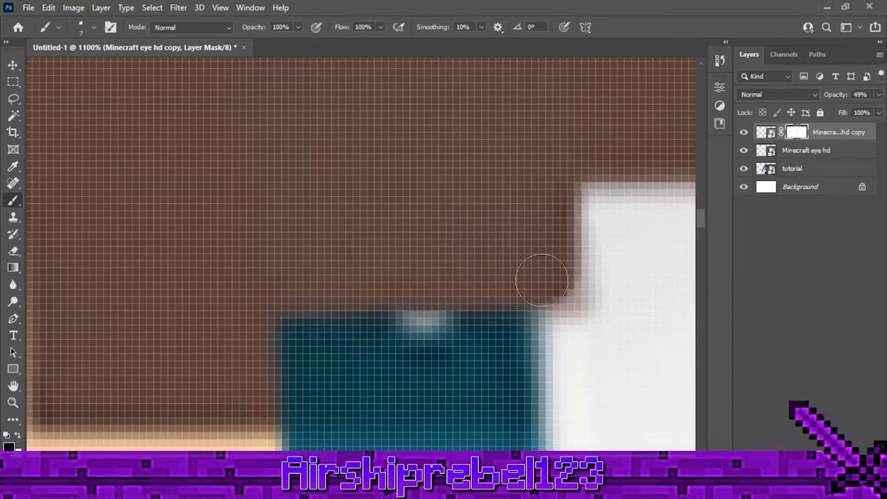
drag(534, 277, 576, 298)
scroll(536, 253, down, 10)
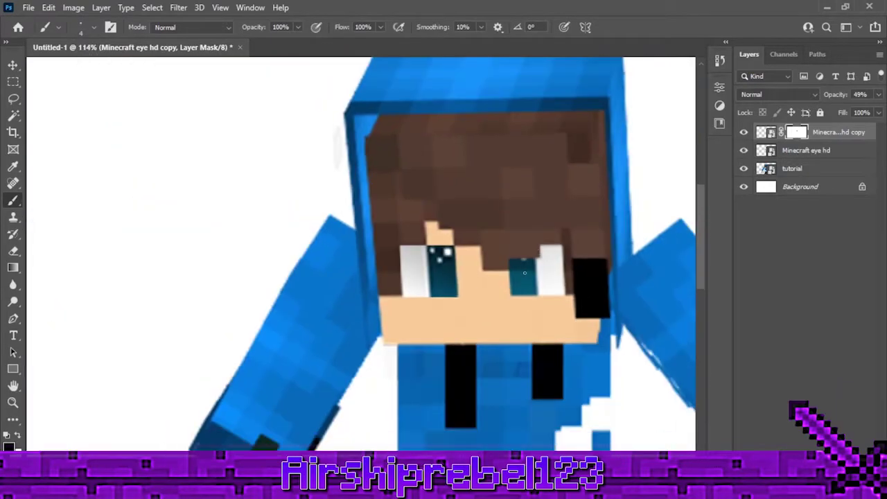
scroll(545, 258, up, 3)
Step: Combine the tutorial, eye and eye copy layers into one smart object
click(766, 132)
scroll(416, 332, down, 2)
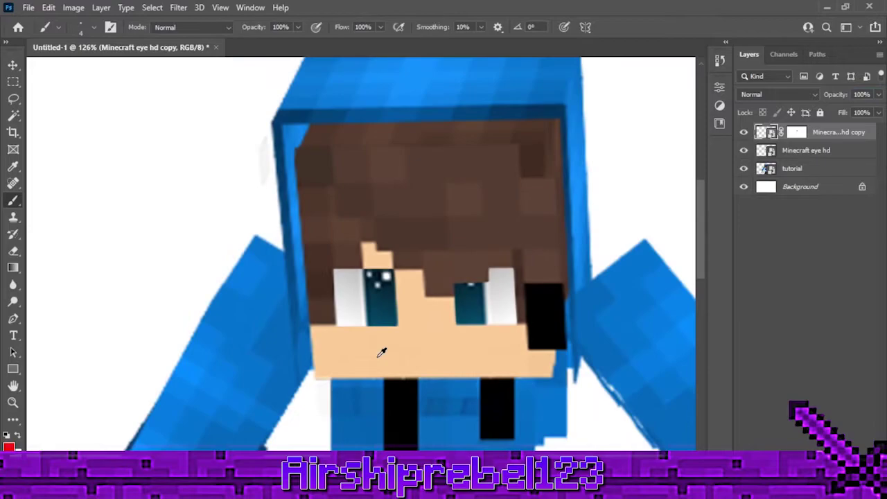
scroll(389, 353, down, 2)
scroll(388, 357, down, 1)
scroll(395, 365, down, 1)
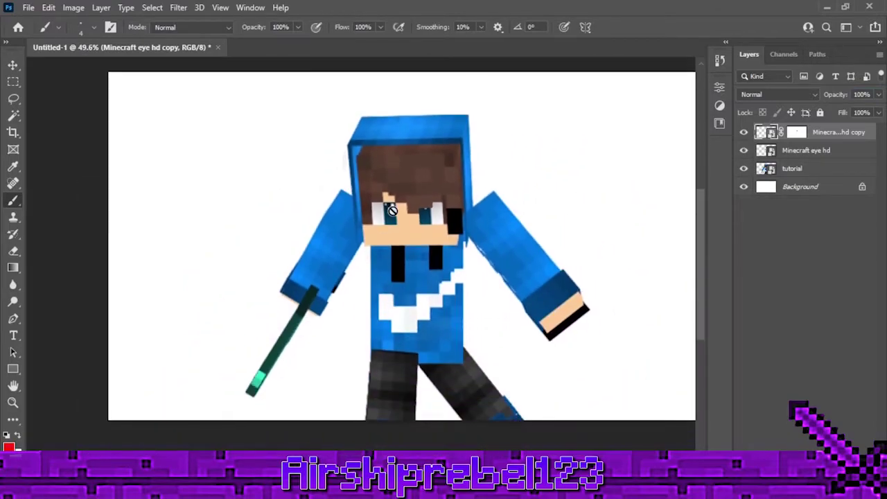
scroll(409, 201, up, 2)
scroll(415, 194, up, 4)
scroll(415, 194, down, 5)
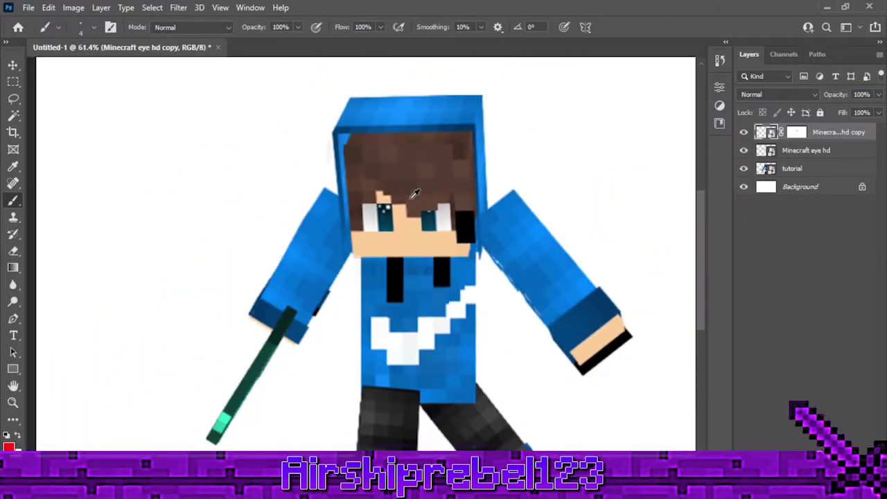
scroll(415, 194, down, 2)
shift+click(797, 168)
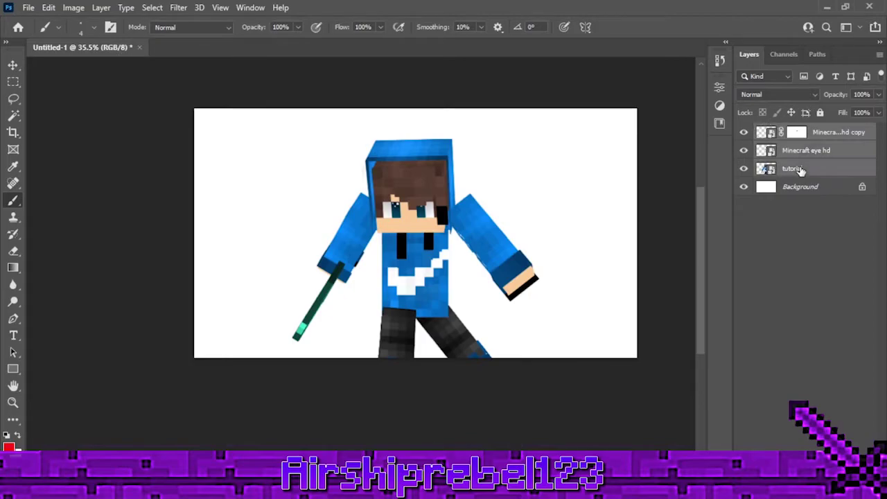
right_click(818, 151)
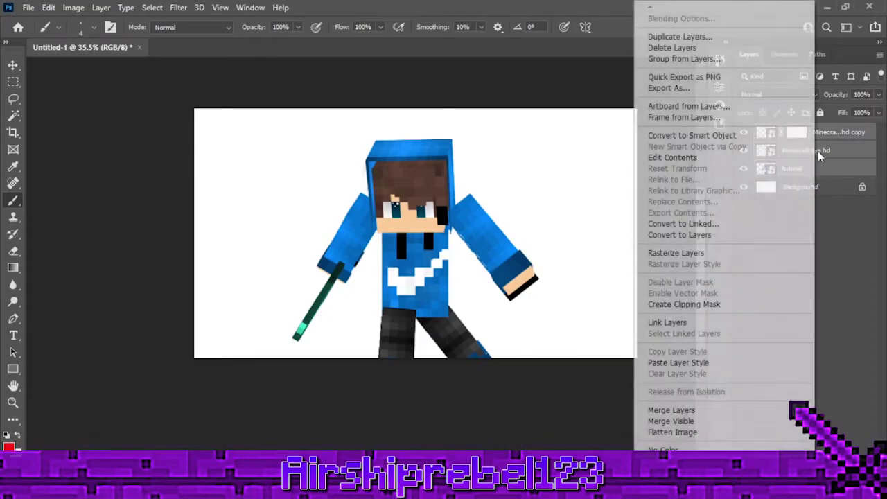
click(728, 135)
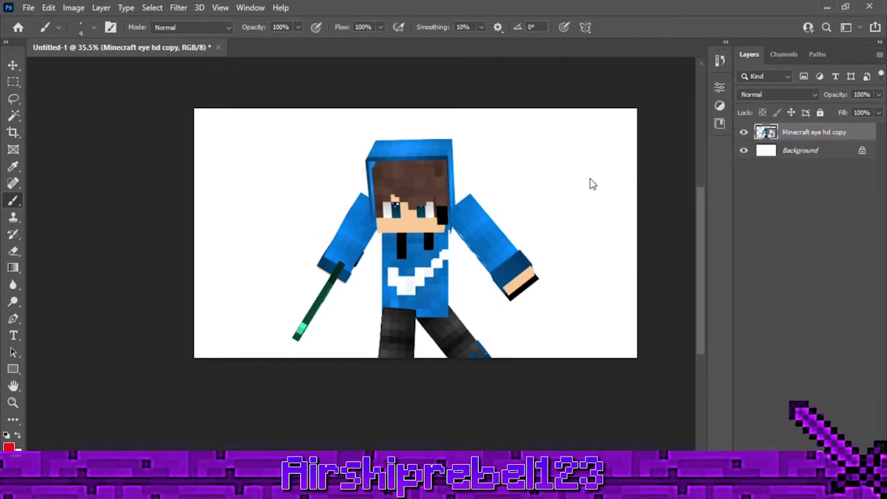
Step: In Camera Raw Filter, set Texture +100, Clarity +7 and Vibrance +25 on the merged layer
key(ctrl+shift+a)
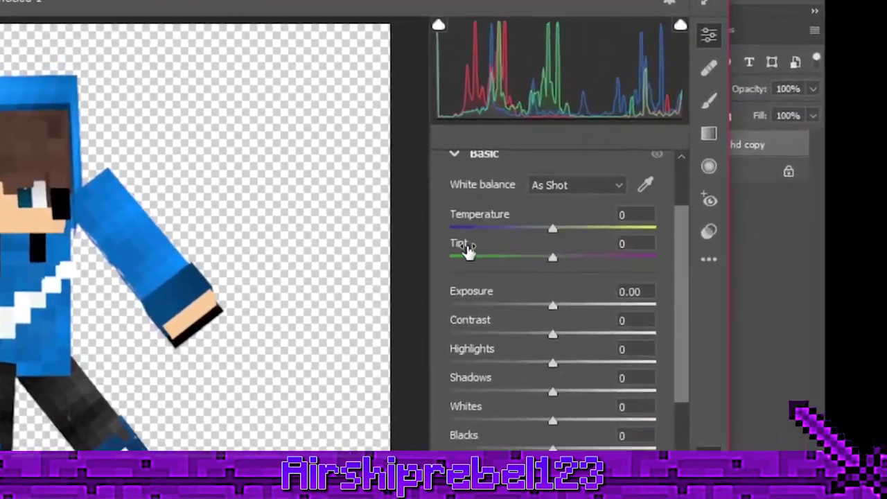
scroll(649, 350, down, 2)
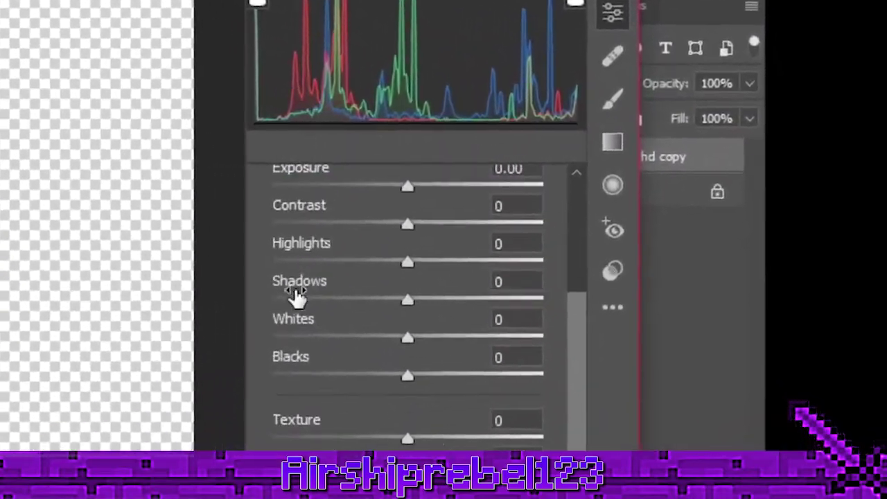
scroll(693, 333, down, 3)
drag(344, 206, 651, 244)
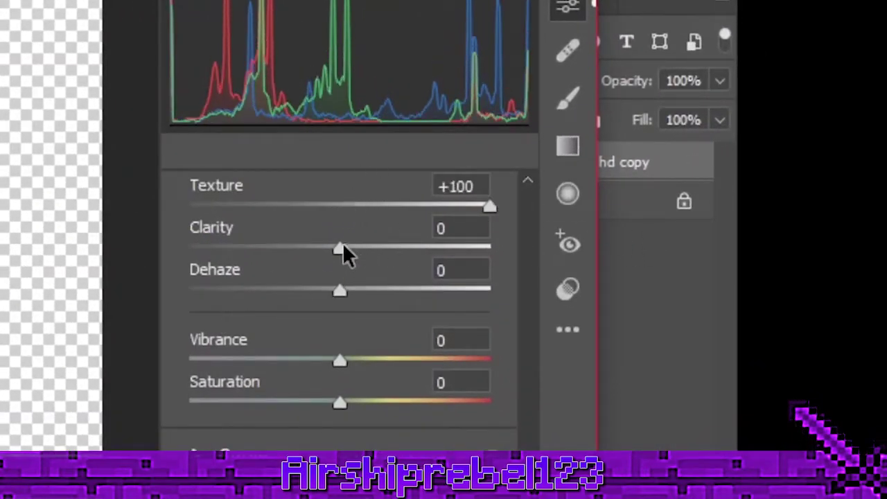
drag(339, 249, 350, 249)
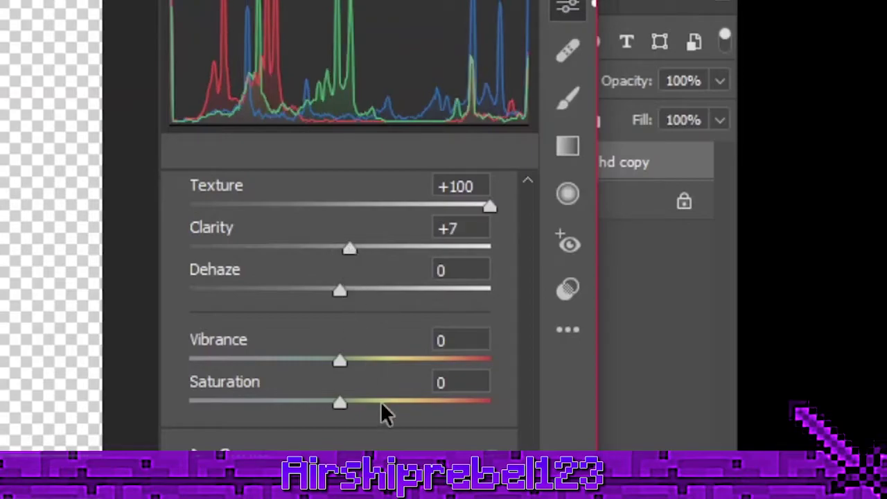
drag(346, 359, 377, 362)
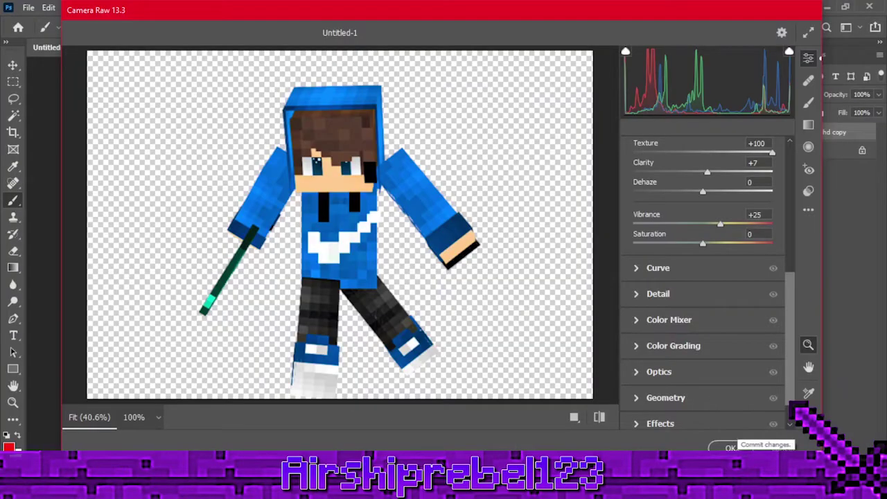
click(768, 444)
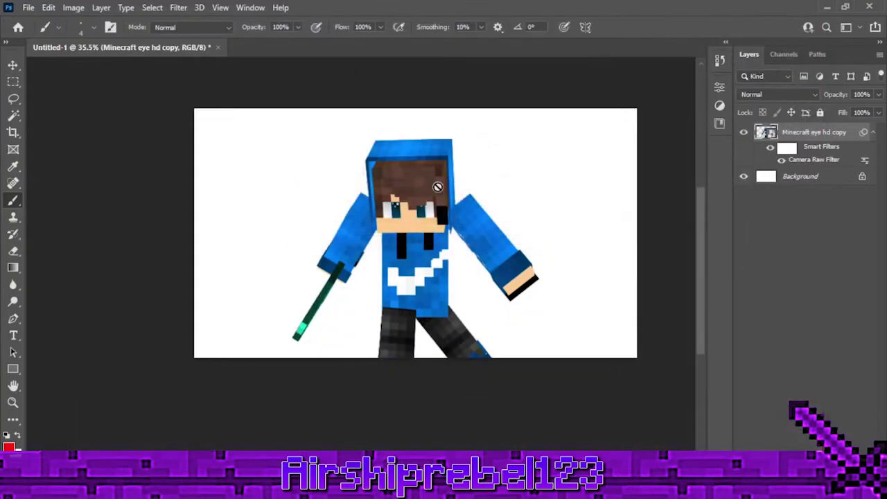
alt+scroll(430, 172, up, 3)
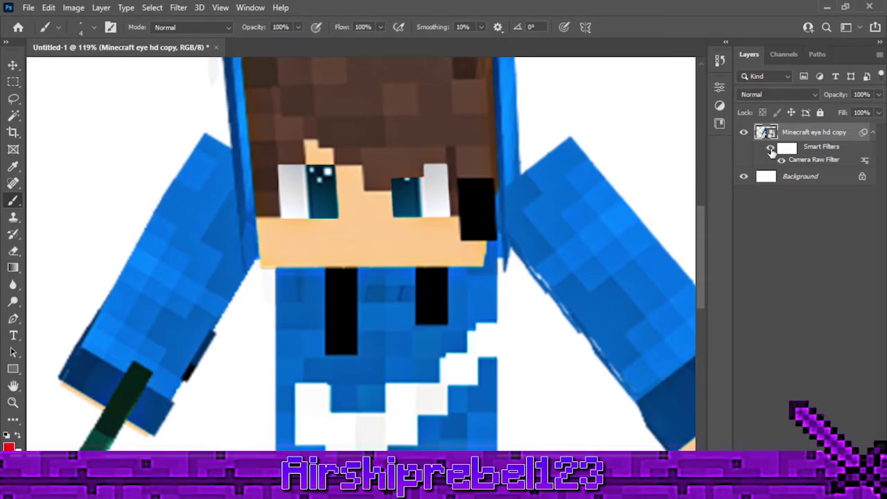
click(771, 150)
click(771, 150)
alt+scroll(377, 167, down, 3)
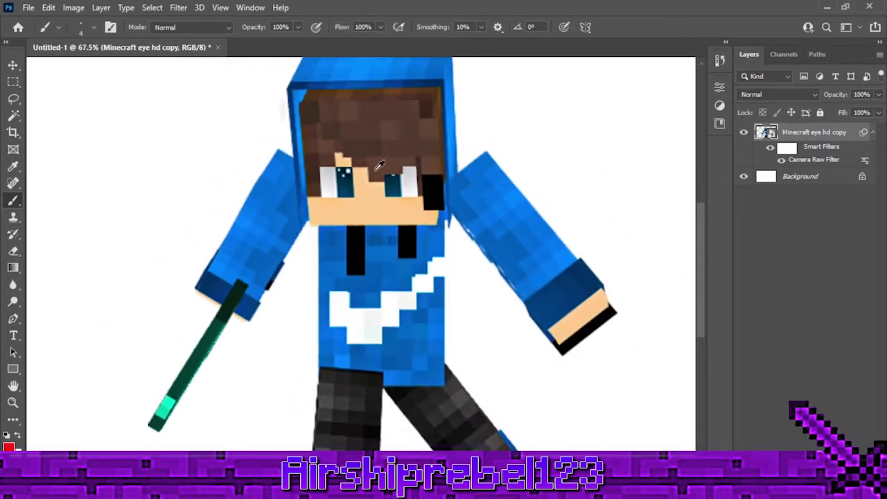
alt+scroll(377, 168, down, 2)
alt+scroll(377, 167, up, 2)
alt+scroll(377, 167, up, 2)
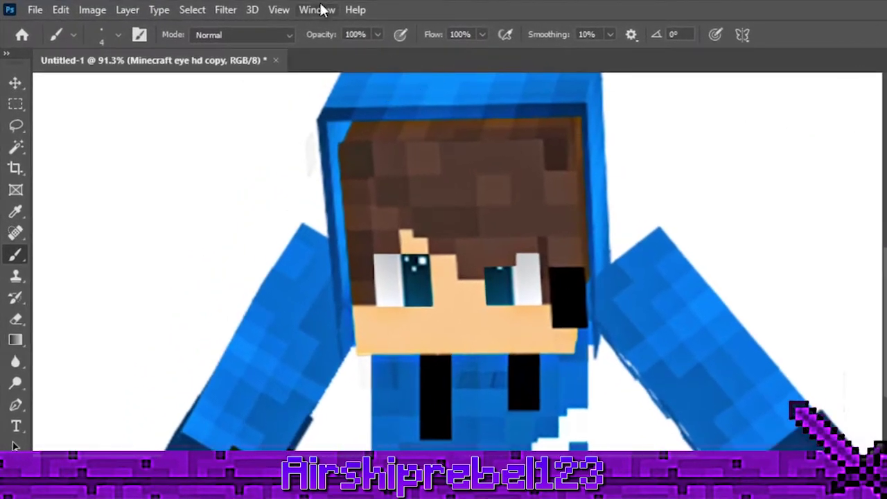
Step: Set up Smart Sharpen at 314% amount, 2.8 px radius, 100% noise reduction, removing Gaussian Blur
click(224, 10)
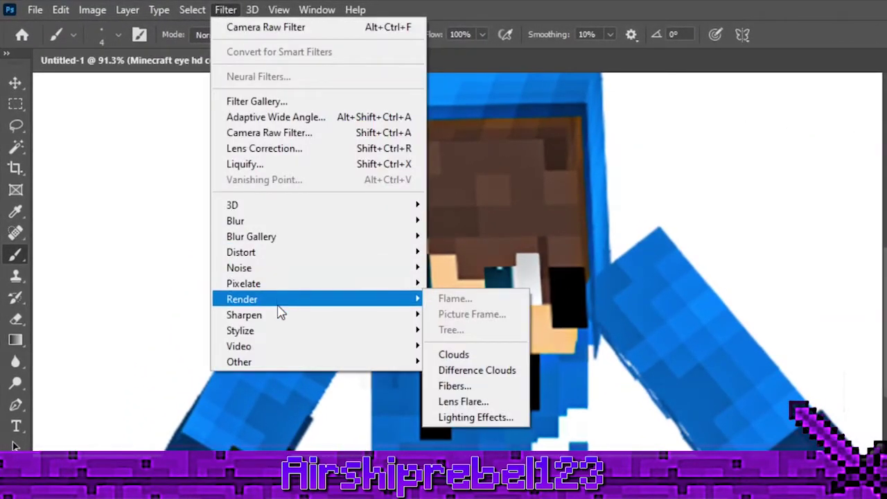
mouse_move(315, 315)
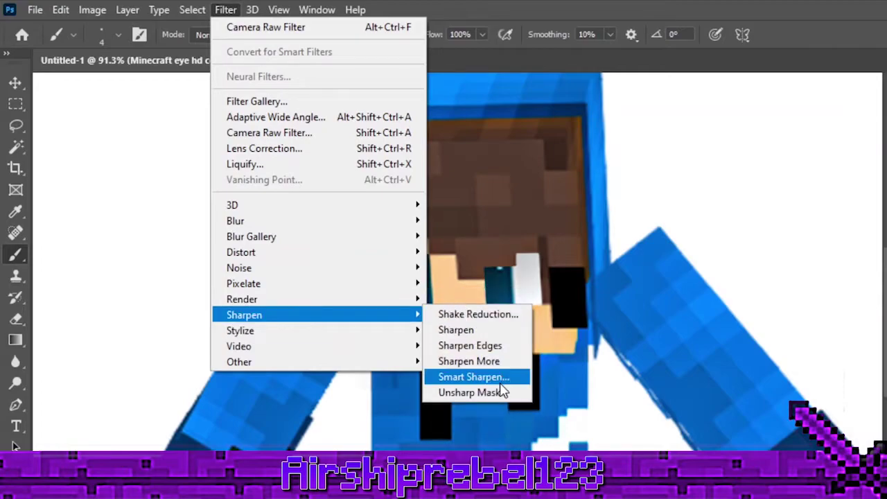
click(501, 383)
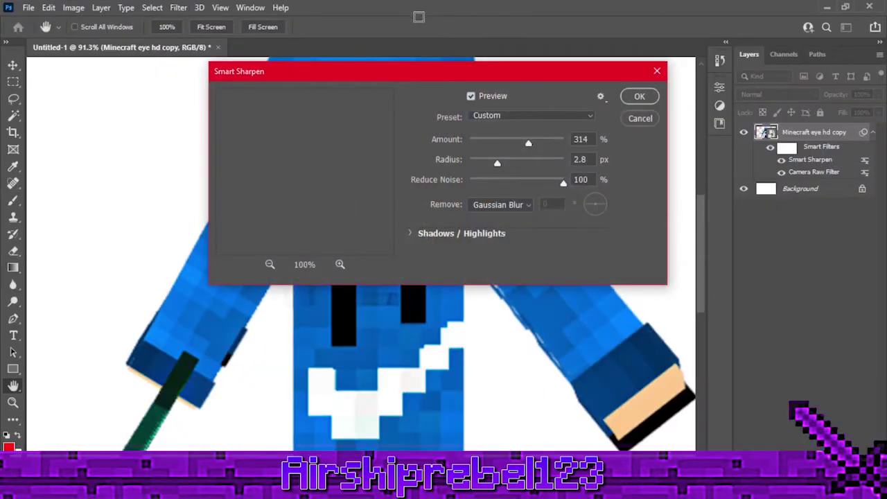
drag(442, 71, 636, 64)
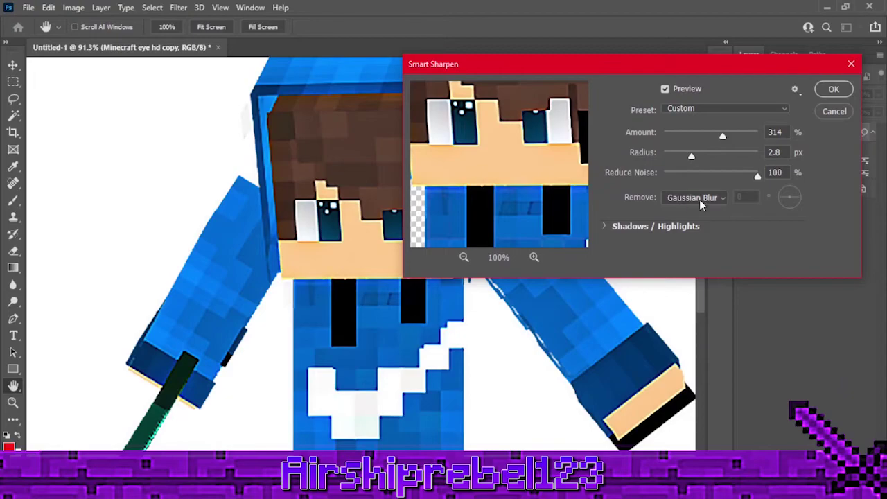
click(700, 200)
click(694, 206)
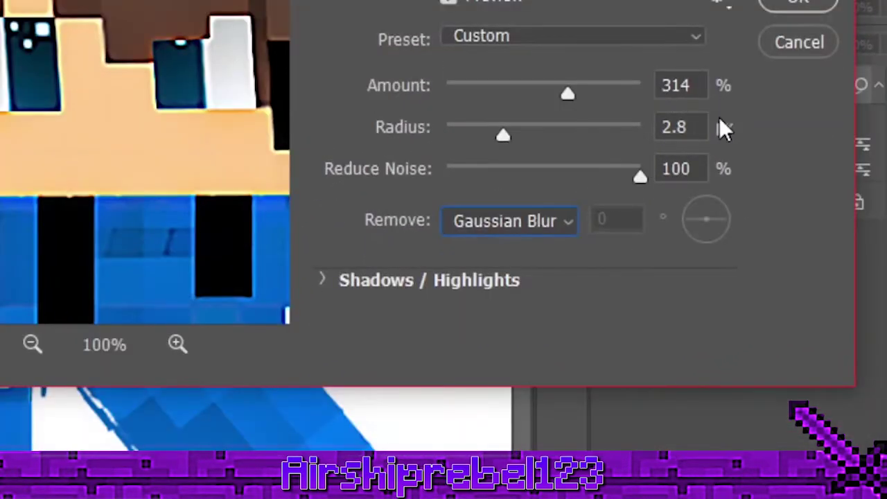
Step: Apply Smart Sharpen as a smart filter on the merged character layer
click(797, 9)
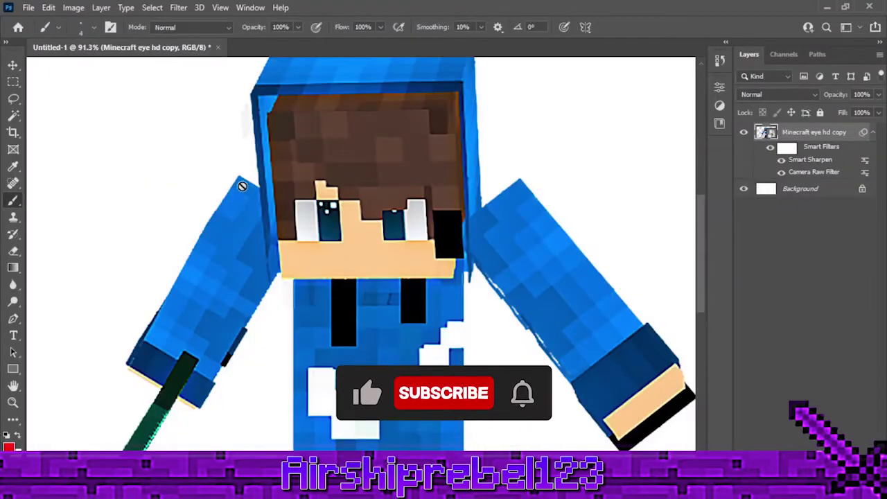
scroll(364, 246, down, 3)
scroll(366, 244, up, 2)
scroll(367, 243, up, 2)
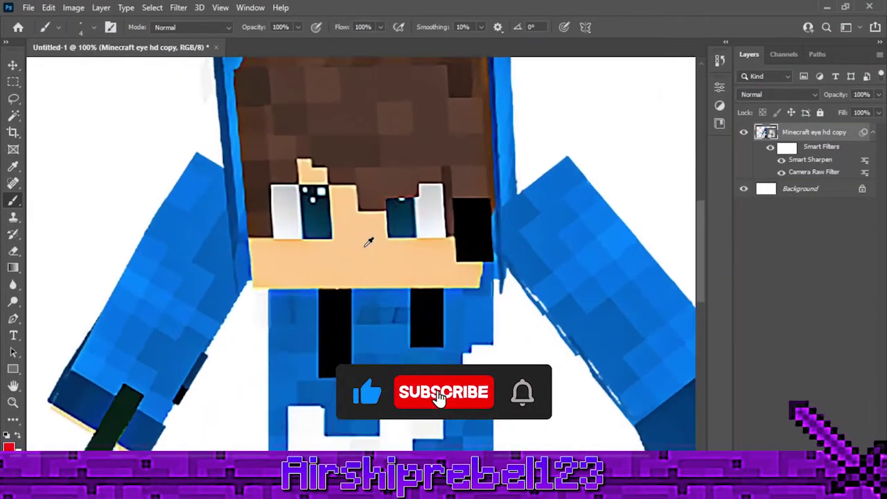
scroll(368, 242, up, 1)
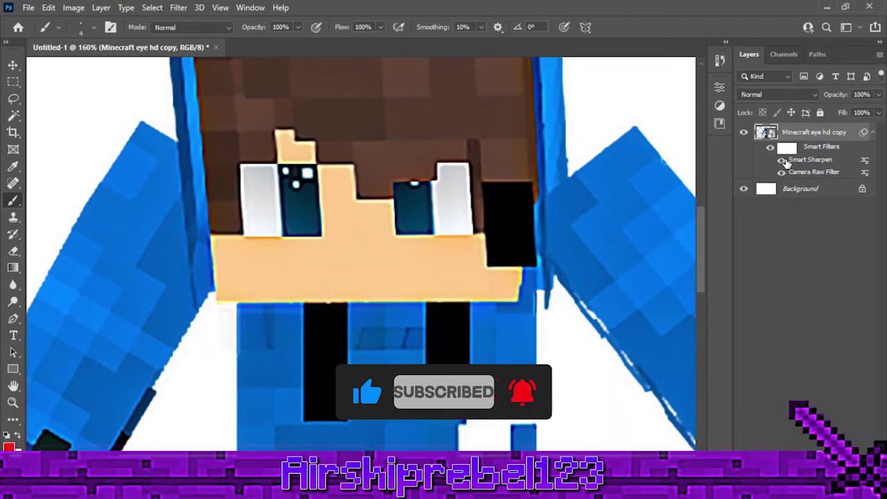
Step: Compare the image with Smart Sharpen and Camera Raw hidden and shown, then recenter the character
click(782, 161)
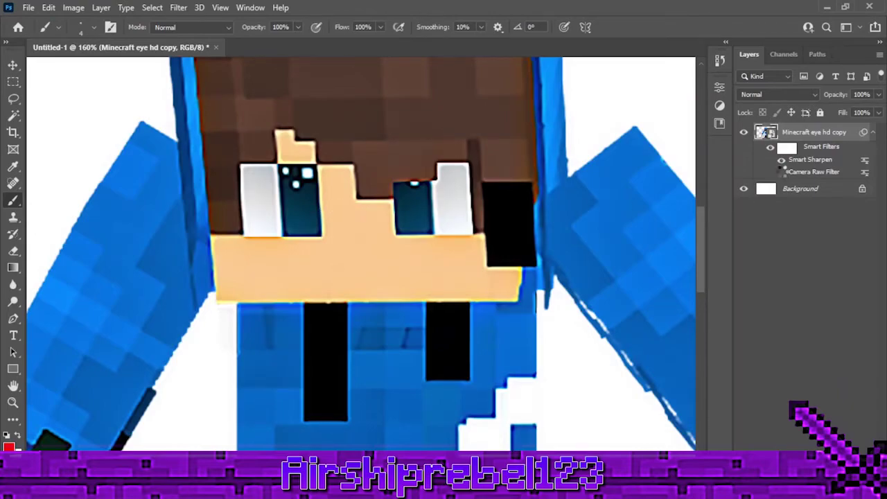
click(782, 172)
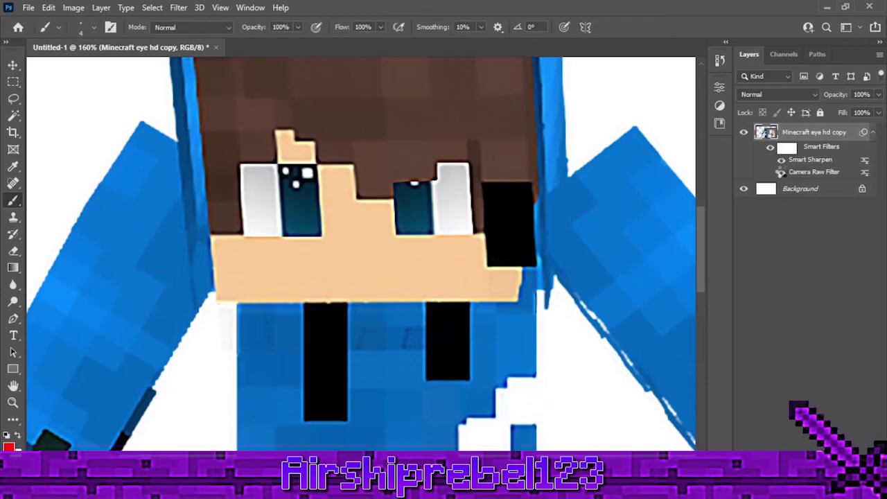
click(782, 172)
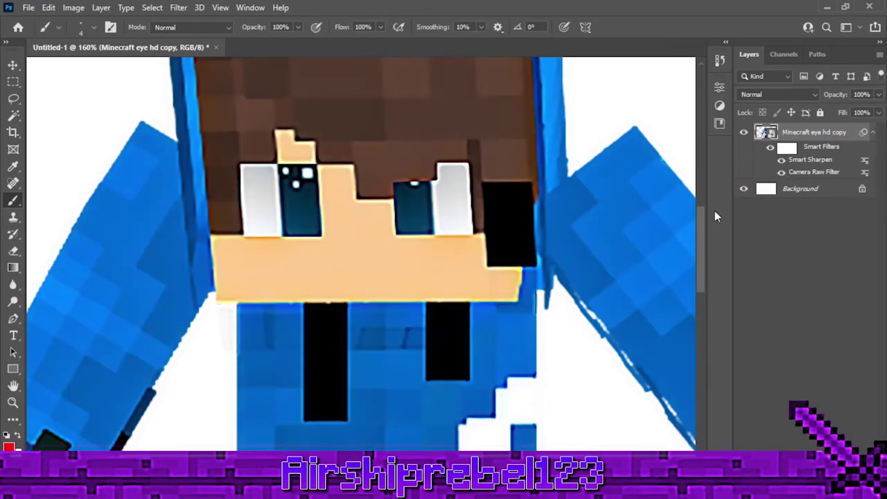
scroll(521, 224, down, 5)
scroll(527, 224, down, 2)
scroll(534, 223, up, 1)
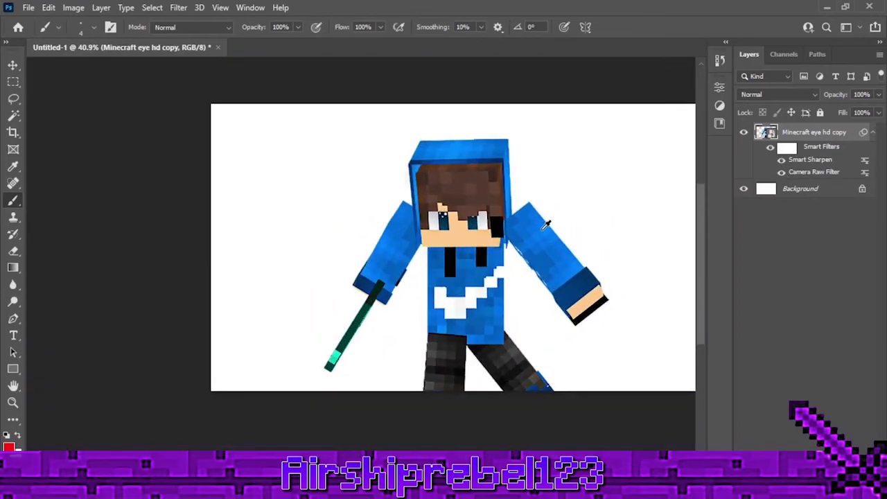
scroll(546, 224, up, 2)
scroll(546, 224, up, 1)
drag(485, 219, 462, 212)
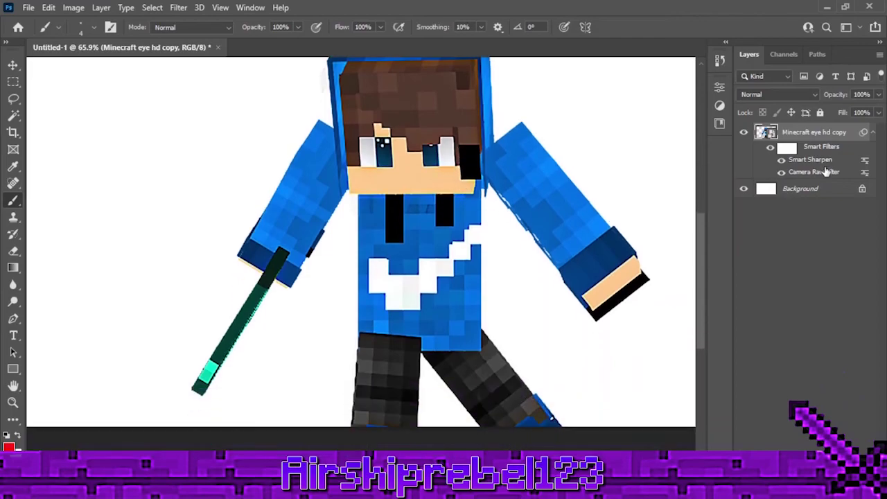